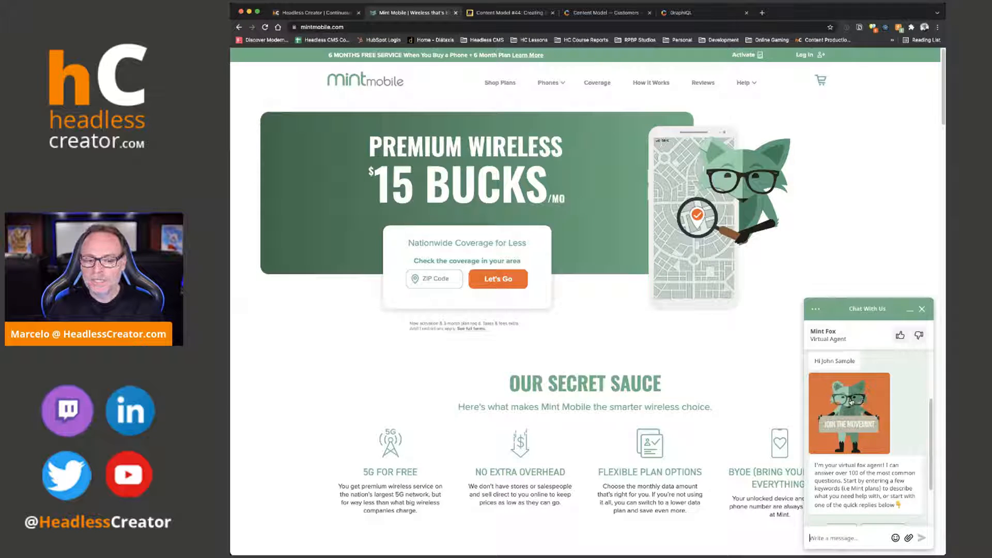
Step: Read through the Mint Fox chatbot's greeting and choose the Join Mint quick reply
{"action": "scroll", "coordinate": [851, 402], "scroll_direction": "down", "scroll_amount": 1}
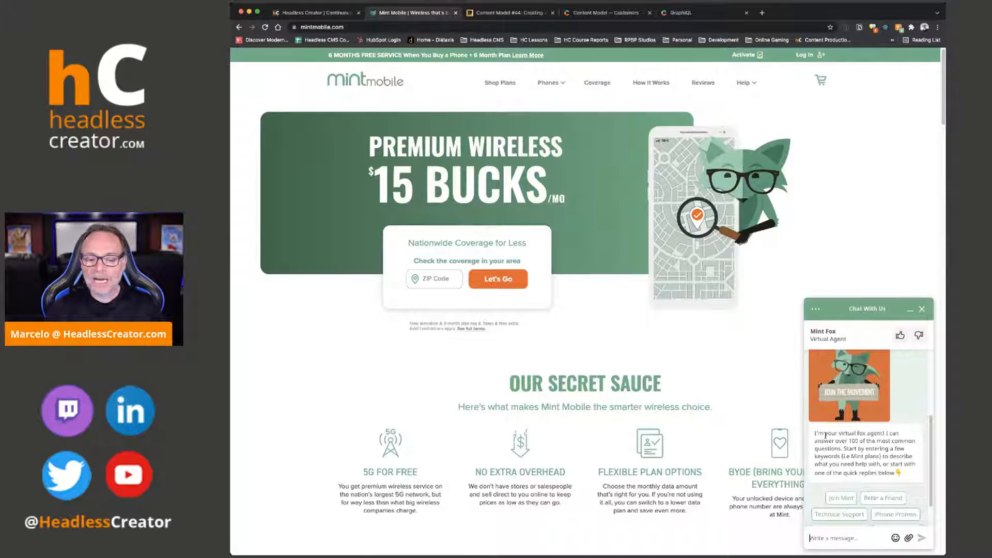
{"action": "scroll", "coordinate": [825, 435], "scroll_direction": "down", "scroll_amount": 1}
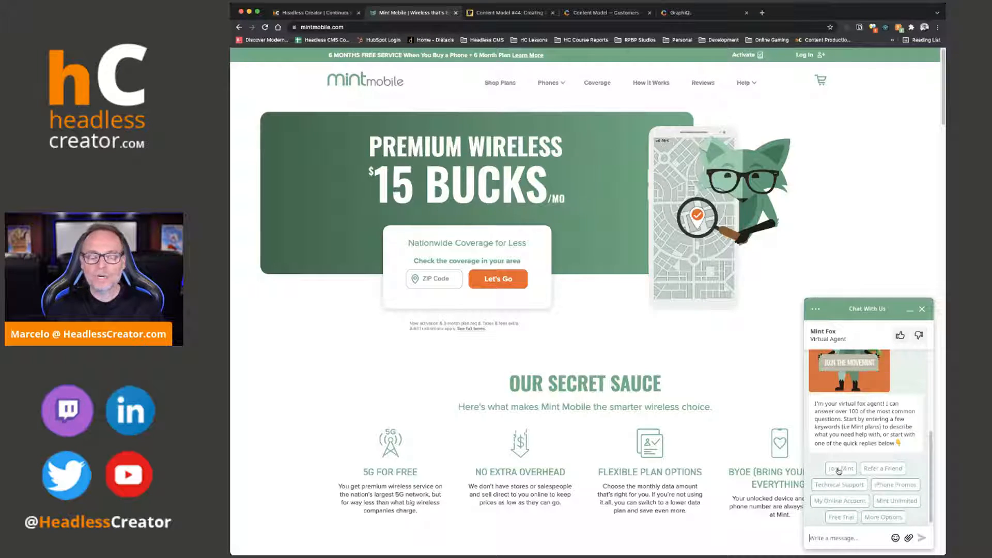
{"action": "scroll", "coordinate": [860, 463], "scroll_direction": "down", "scroll_amount": 1}
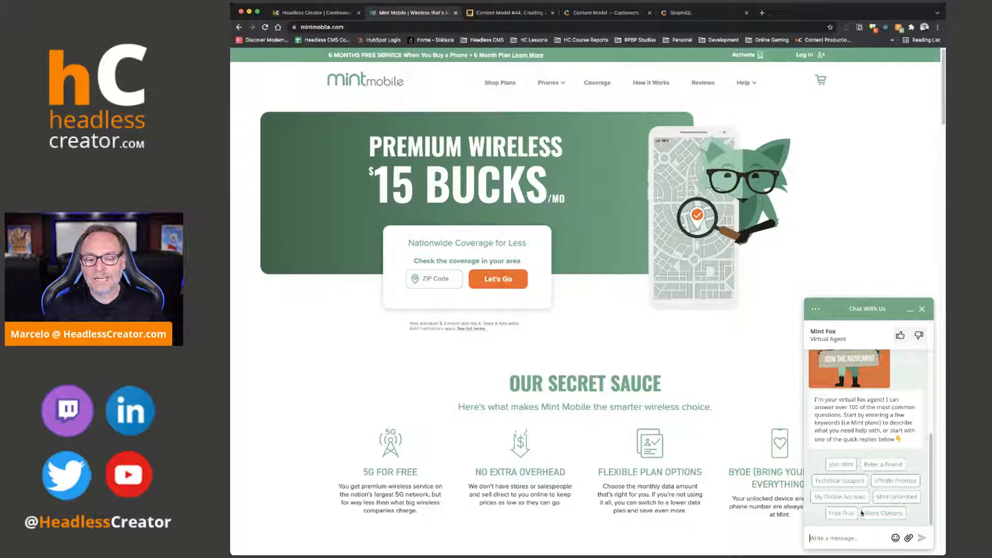
{"action": "left_click", "coordinate": [841, 464]}
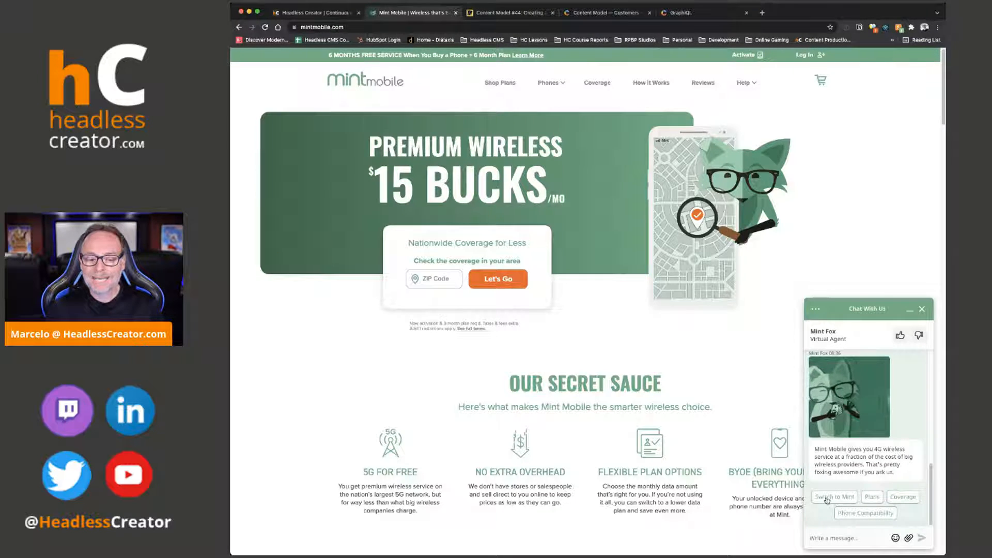
Step: Send the message "switch plans" to the Mint Fox chatbot and read its full reply
{"action": "left_click", "coordinate": [839, 539]}
{"action": "type", "text": "switch"}
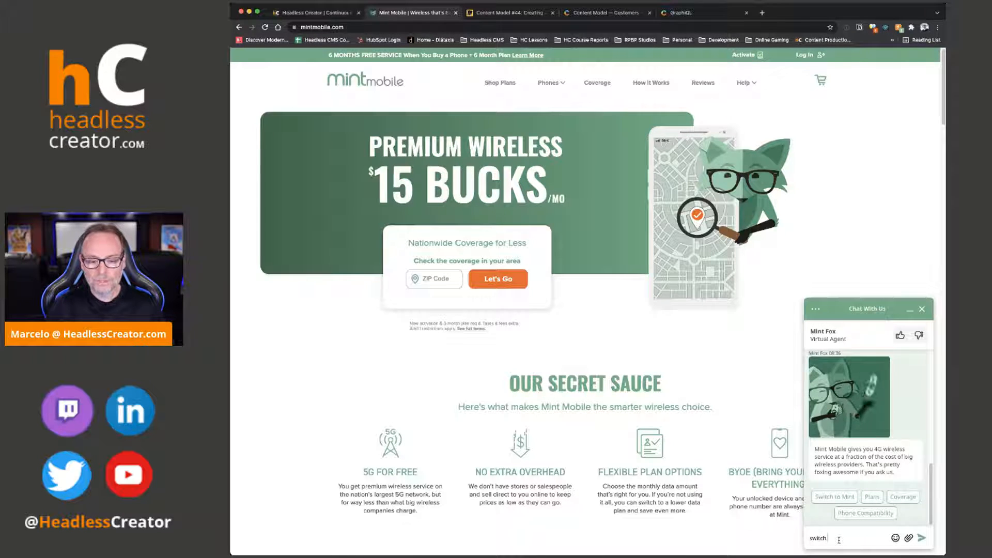
{"action": "type", "text": " plans"}
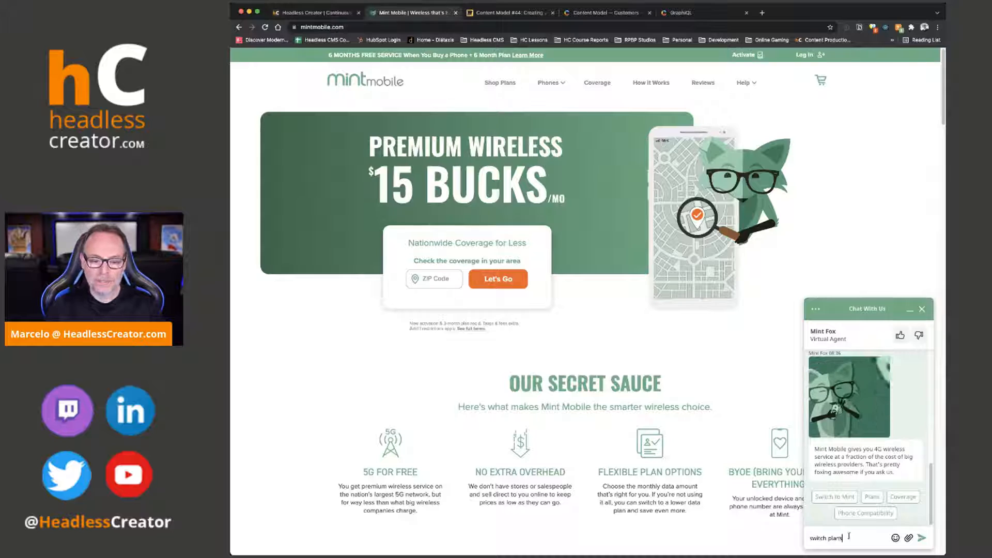
{"action": "left_click", "coordinate": [922, 540]}
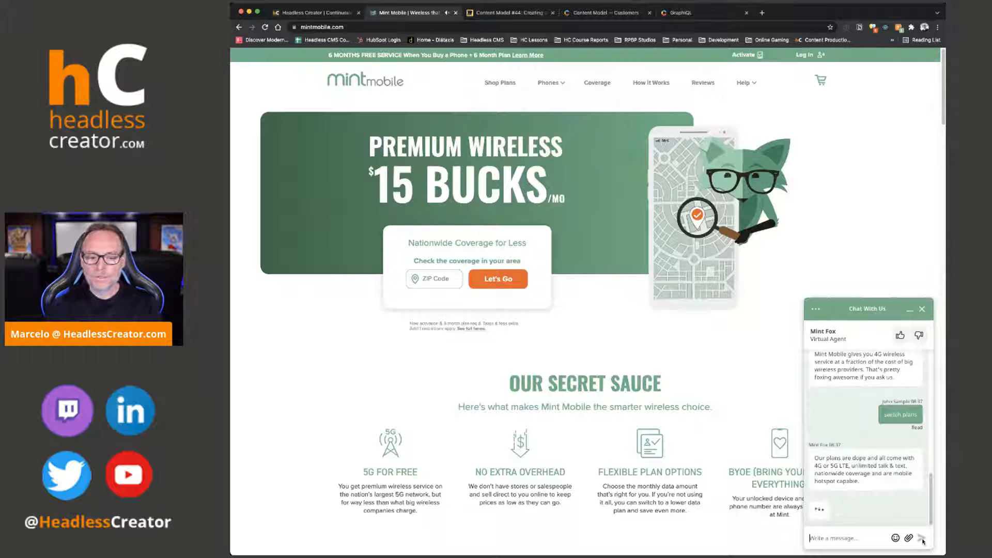
{"action": "scroll", "coordinate": [857, 467], "scroll_direction": "up", "scroll_amount": 10}
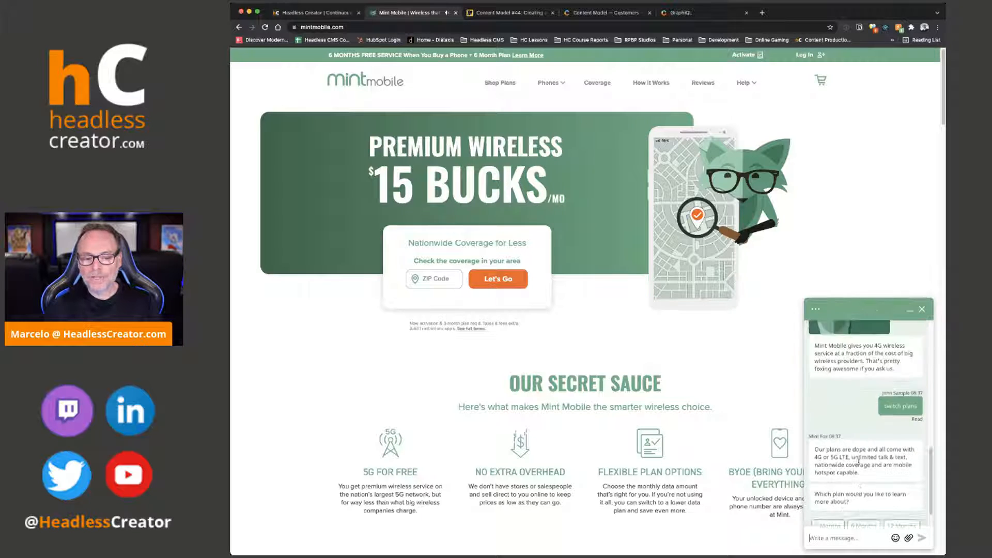
{"action": "scroll", "coordinate": [860, 465], "scroll_direction": "down", "scroll_amount": 10}
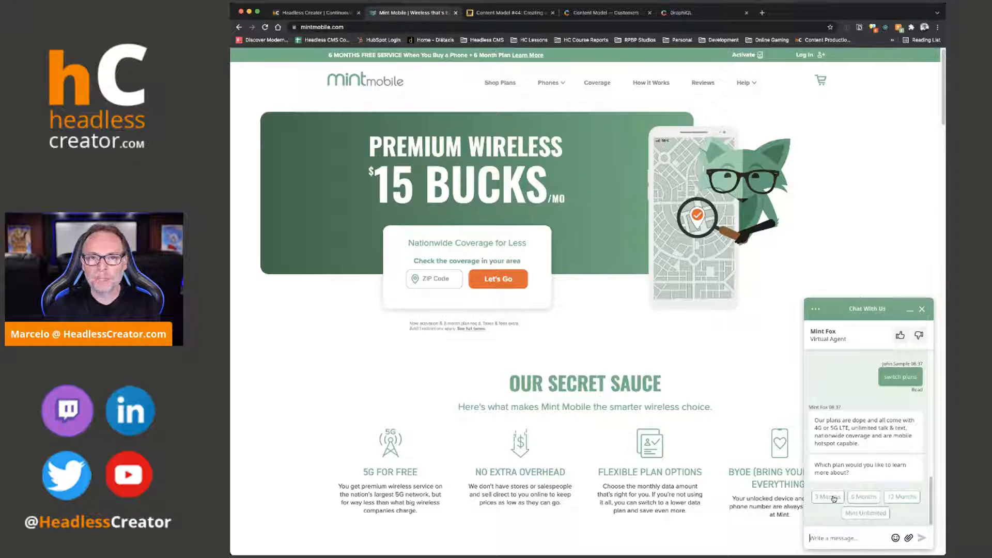
Step: Answer the chatbot's plan question with "3" and "3 month", and choose the 3 Months quick reply
{"action": "type", "text": "3"}
{"action": "key", "text": "Return"}
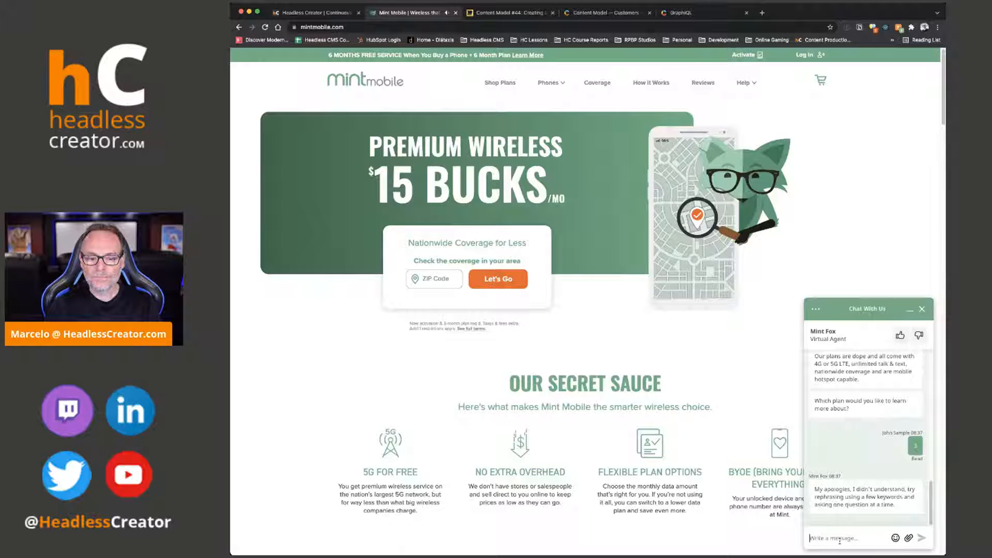
{"action": "type", "text": "3 month"}
{"action": "key", "text": "Return"}
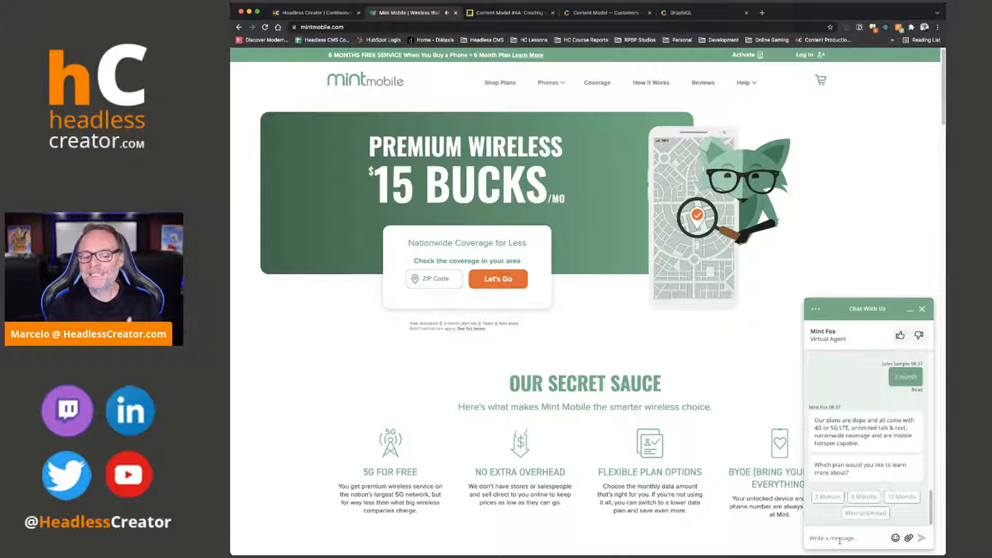
{"action": "left_click", "coordinate": [822, 499]}
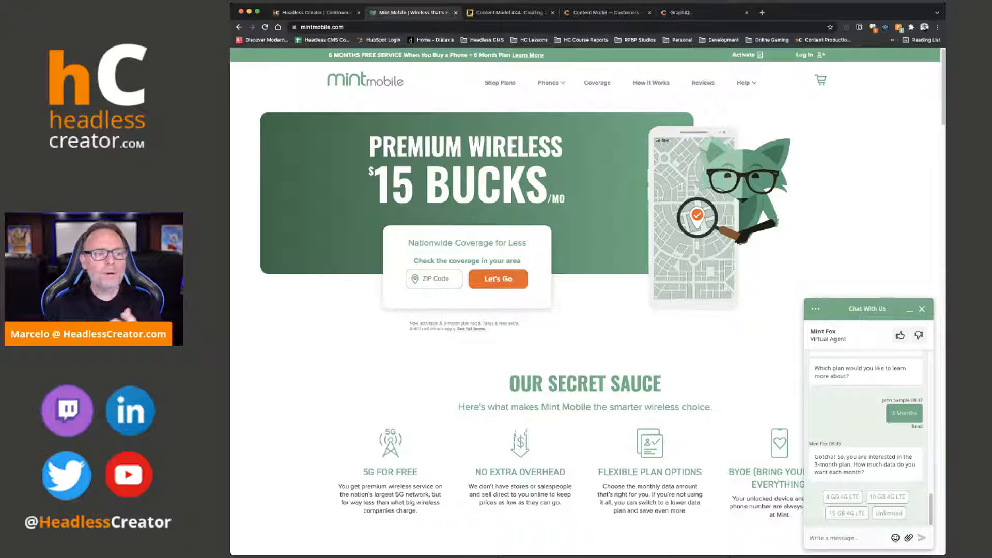
Step: Switch to the Miro board and add a mind map with the central node "Chat" inside the Content Model frame
{"action": "left_click", "coordinate": [495, 12]}
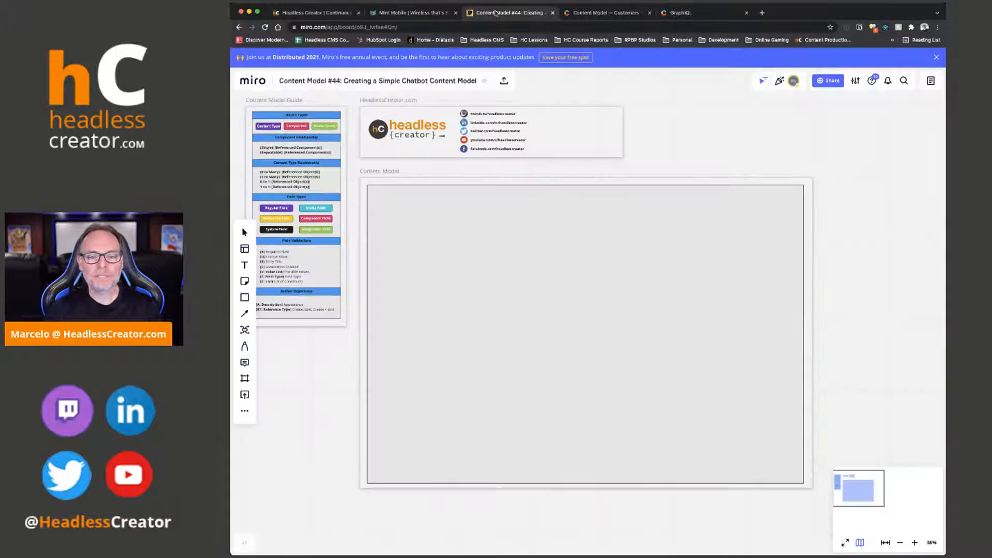
{"action": "scroll", "coordinate": [633, 255], "scroll_direction": "up", "scroll_amount": 5}
{"action": "scroll", "coordinate": [632, 253], "scroll_direction": "down", "scroll_amount": 3}
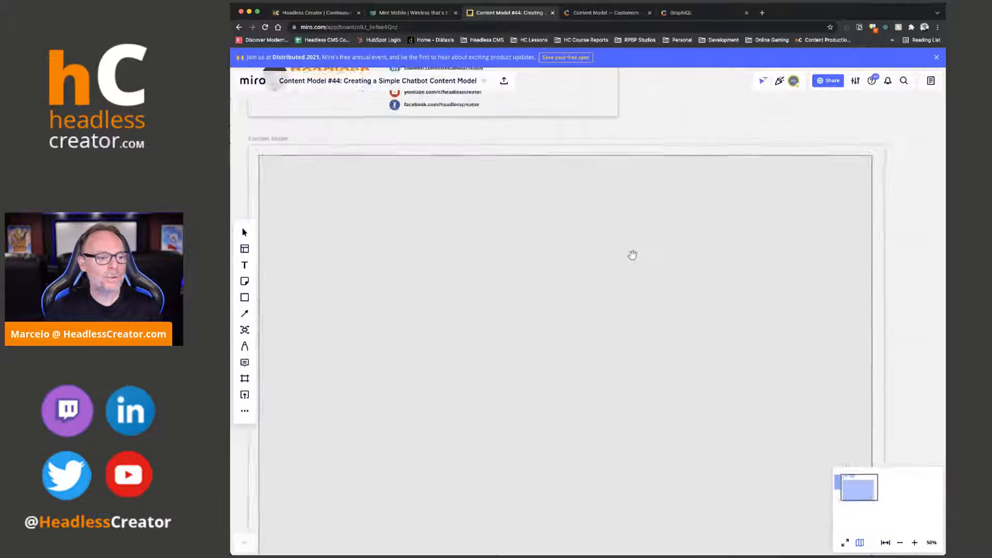
{"action": "left_click_drag", "start_coordinate": [451, 321], "coordinate": [465, 292]}
{"action": "scroll", "coordinate": [459, 264], "scroll_direction": "up", "scroll_amount": 3}
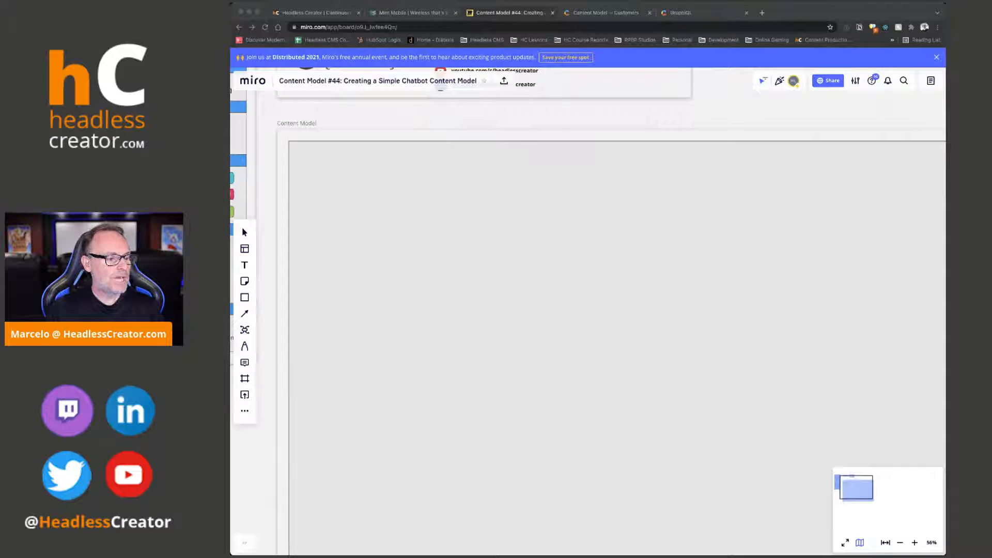
{"action": "left_click", "coordinate": [422, 235]}
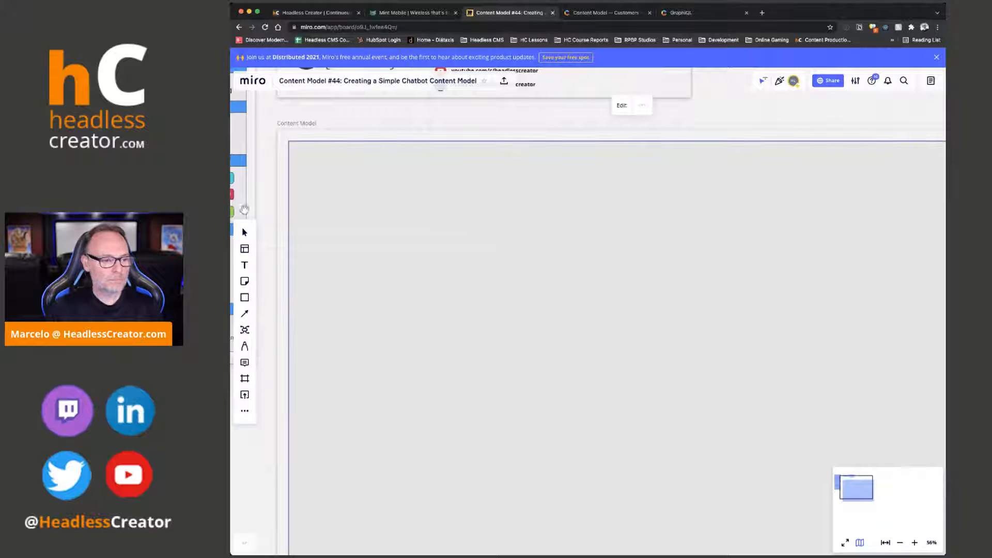
{"action": "left_click", "coordinate": [419, 231]}
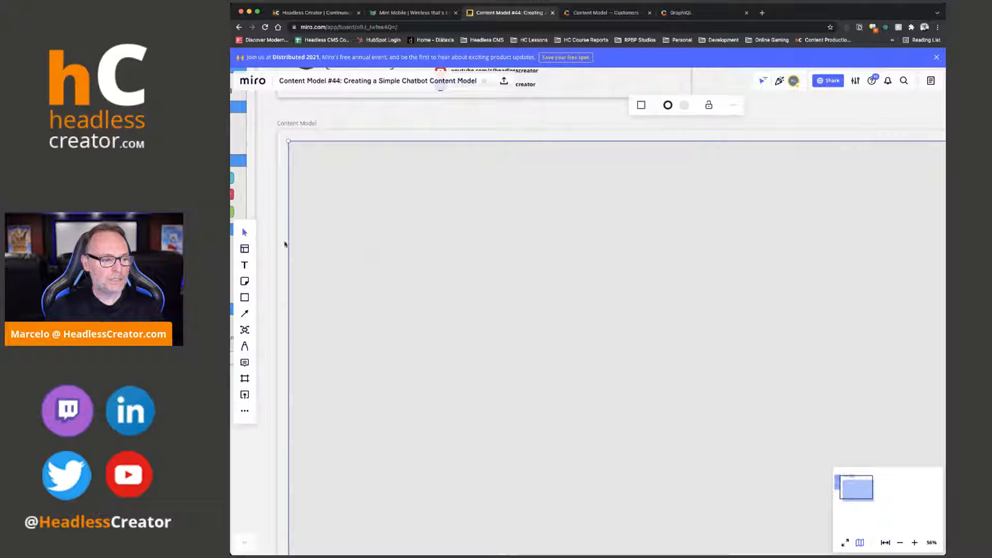
{"action": "left_click", "coordinate": [244, 330]}
{"action": "left_click", "coordinate": [510, 228]}
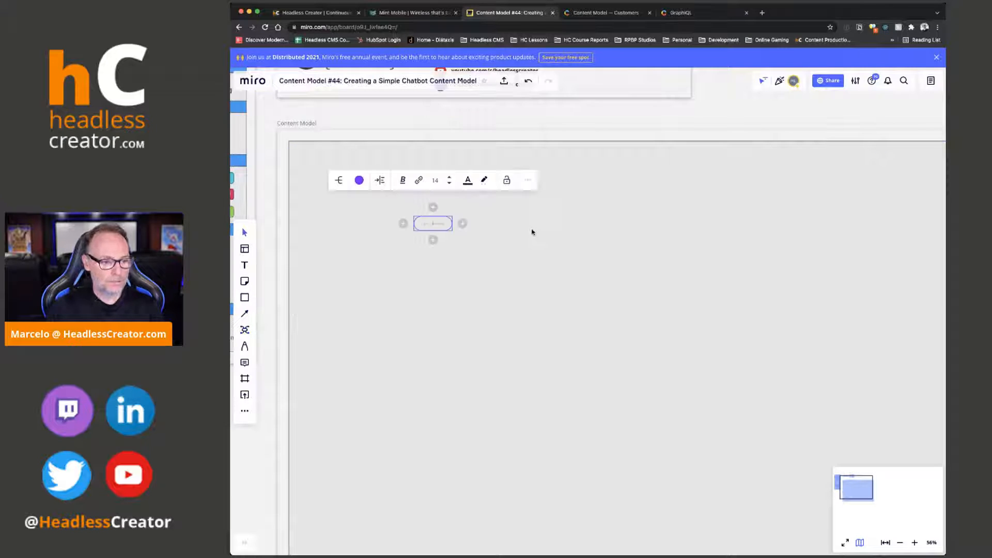
{"action": "scroll", "coordinate": [534, 222], "scroll_direction": "up", "scroll_amount": 4}
{"action": "scroll", "coordinate": [427, 282], "scroll_direction": "up", "scroll_amount": 3}
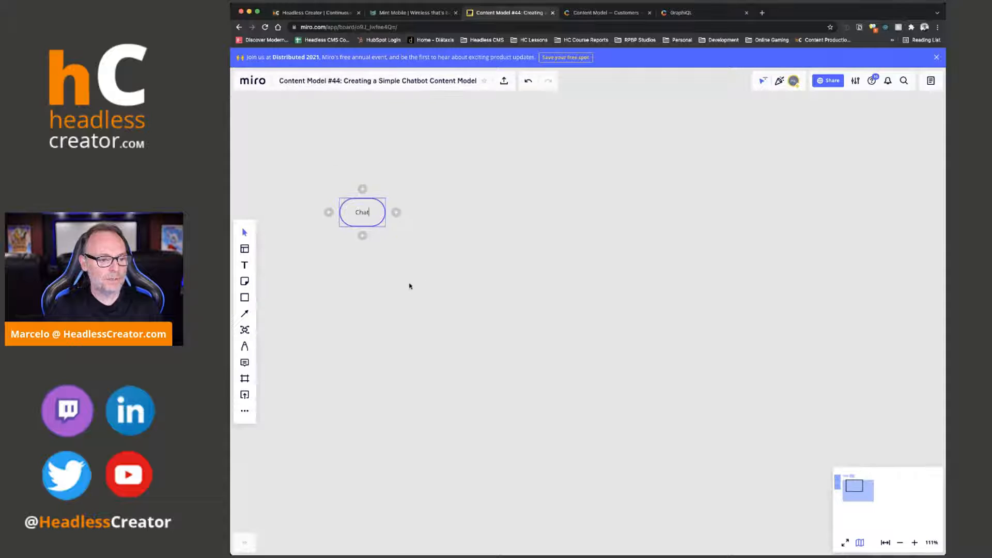
{"action": "left_click", "coordinate": [403, 286]}
{"action": "left_click_drag", "start_coordinate": [396, 276], "coordinate": [456, 275]}
Step: Add three branches to the Chat node: "Internal Name", "Host" and "Conversation"
{"action": "left_click", "coordinate": [423, 210]}
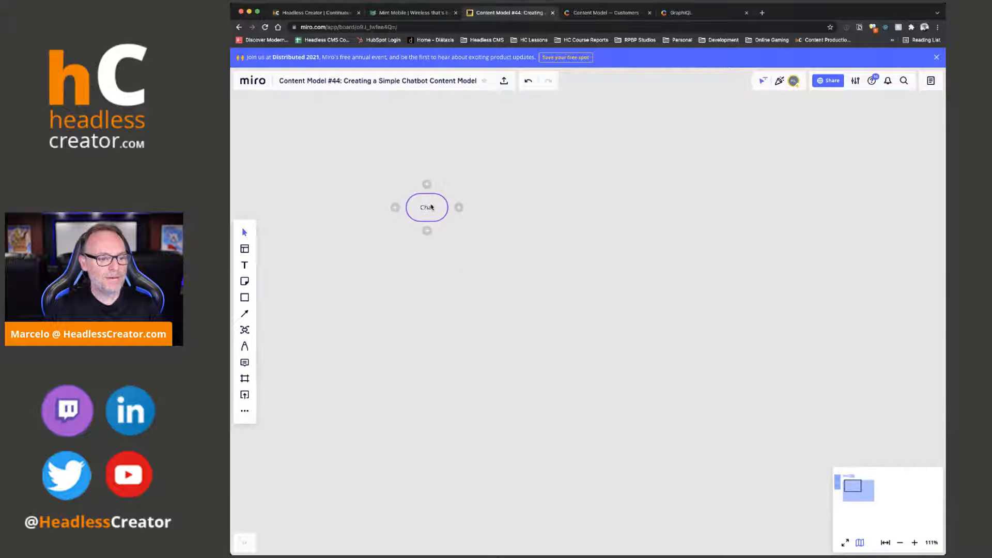
{"action": "left_click", "coordinate": [461, 207]}
{"action": "type", "text": "Internal Name"}
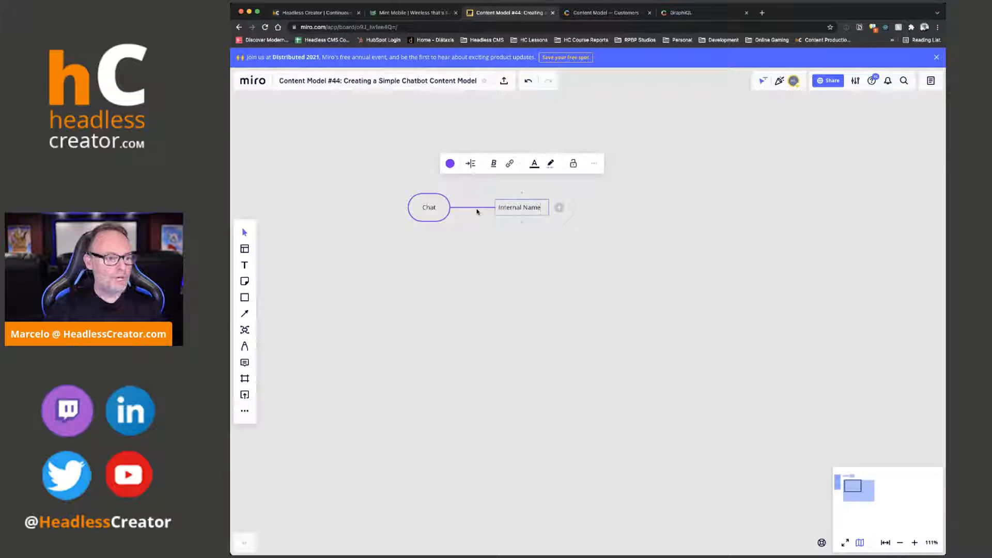
{"action": "key", "text": "Return"}
{"action": "type", "text": "Host"}
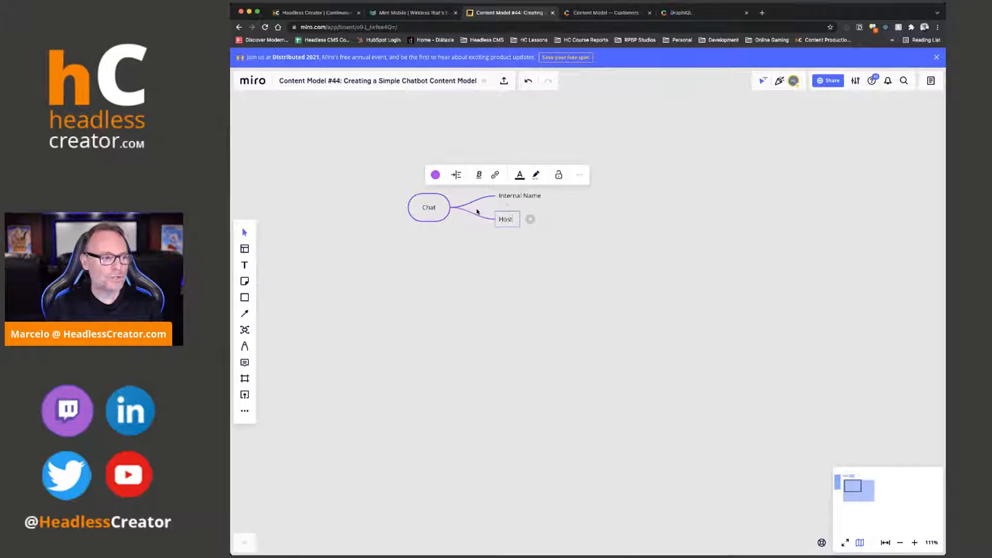
{"action": "key", "text": "Return"}
{"action": "type", "text": "Conversation"}
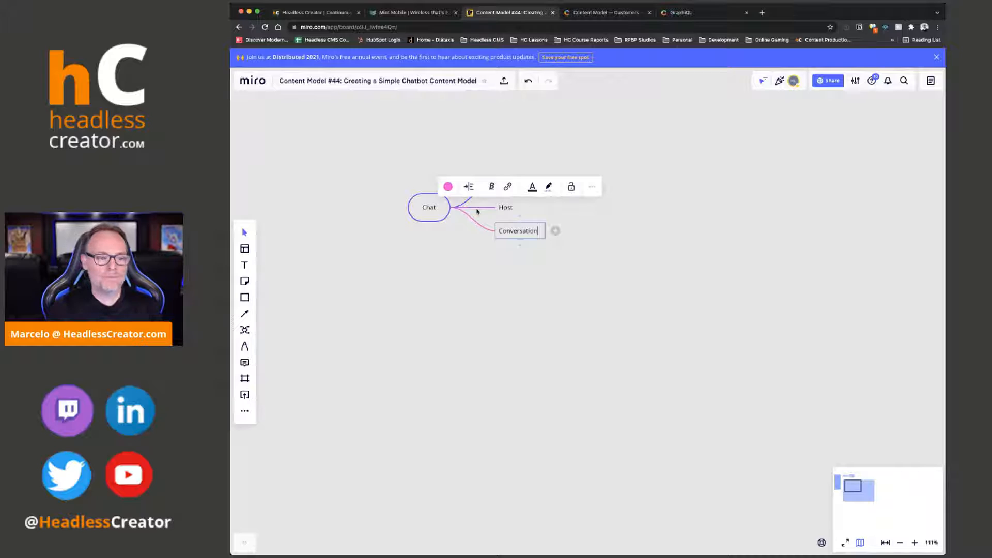
Step: Move the Chat mind map up and to the left and colour all its branches the same purple as the node
{"action": "left_click", "coordinate": [504, 299]}
{"action": "left_click_drag", "start_coordinate": [416, 205], "coordinate": [356, 185]}
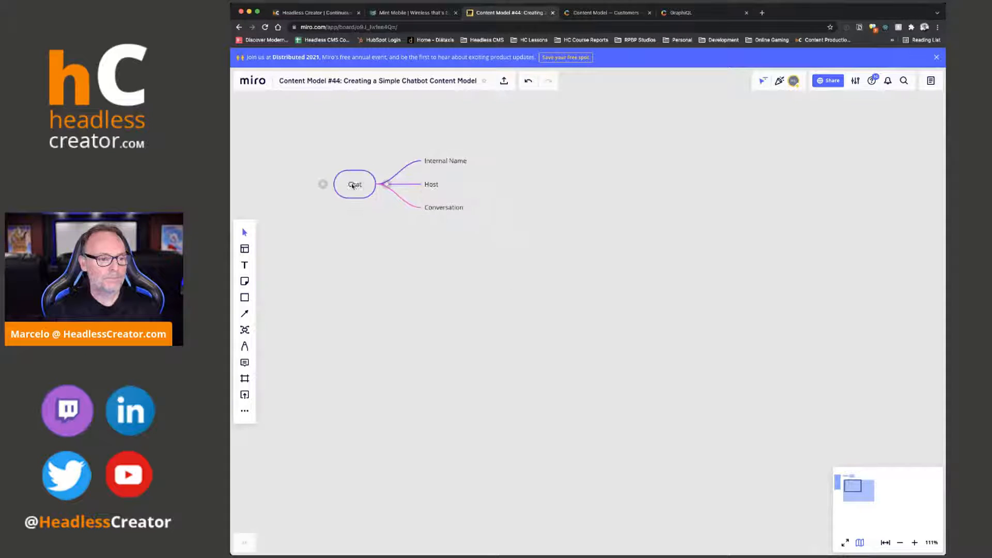
{"action": "left_click", "coordinate": [290, 134]}
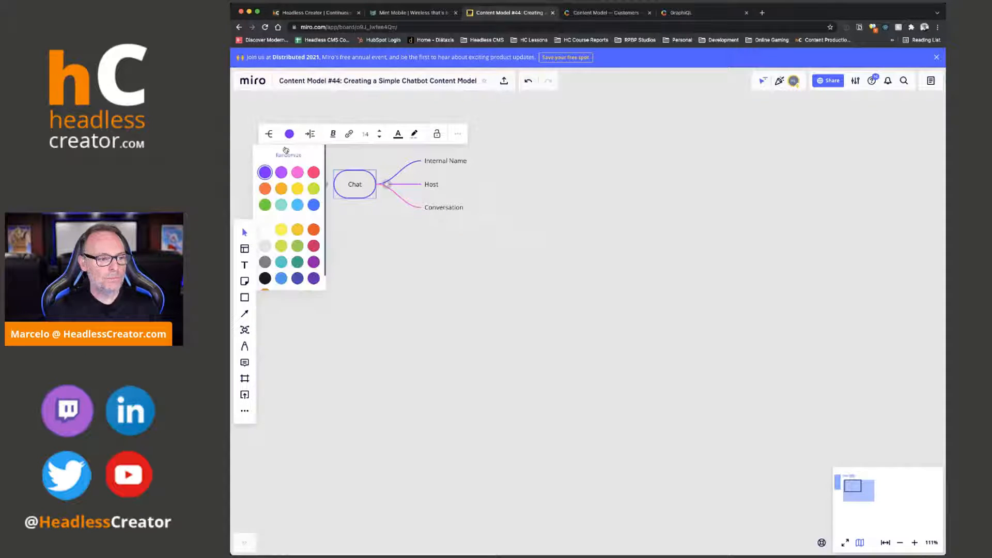
{"action": "left_click", "coordinate": [406, 254]}
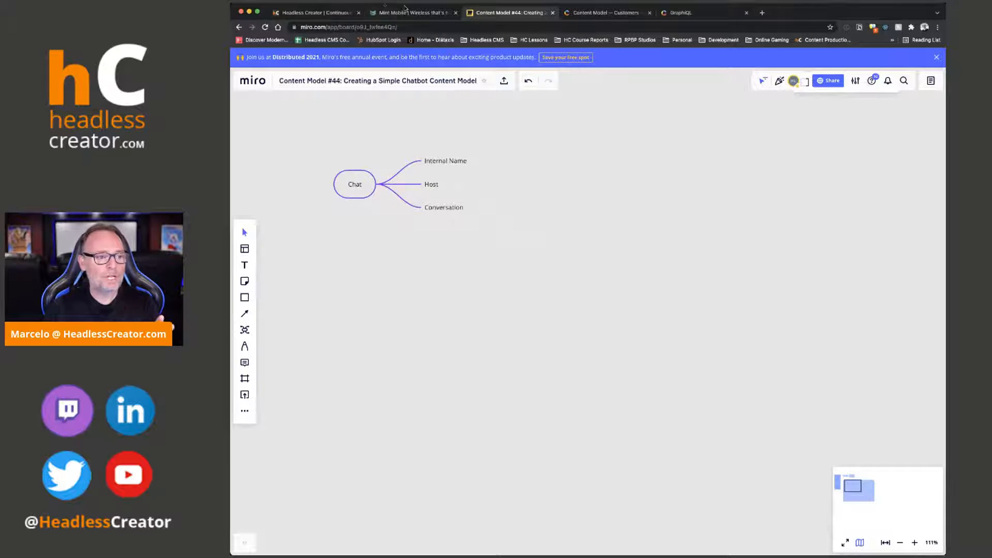
Step: After checking the Mint Mobile chat's host, paste the Chat - Dialog and Chat - Host mind maps and stack them to the right of Chat
{"action": "left_click", "coordinate": [406, 11]}
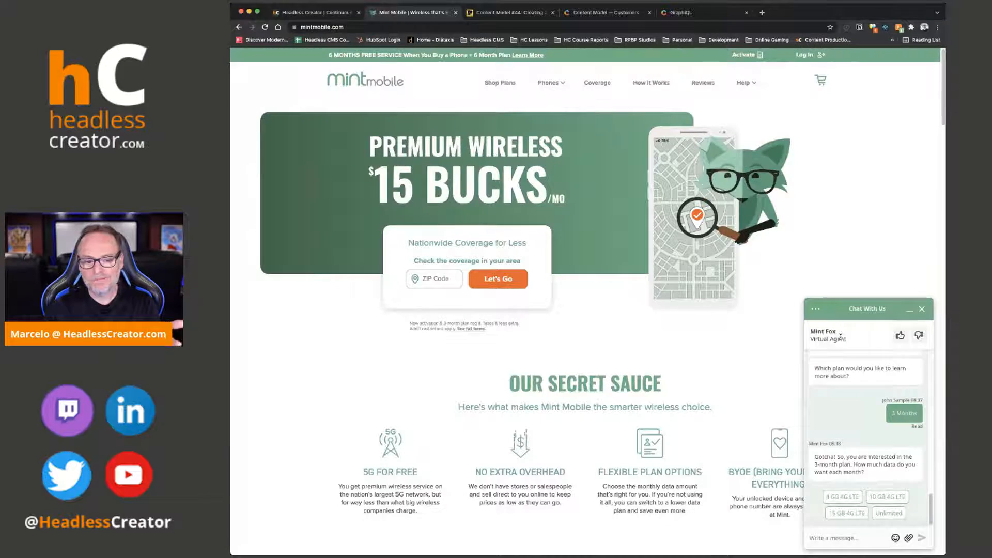
{"action": "left_click", "coordinate": [509, 12]}
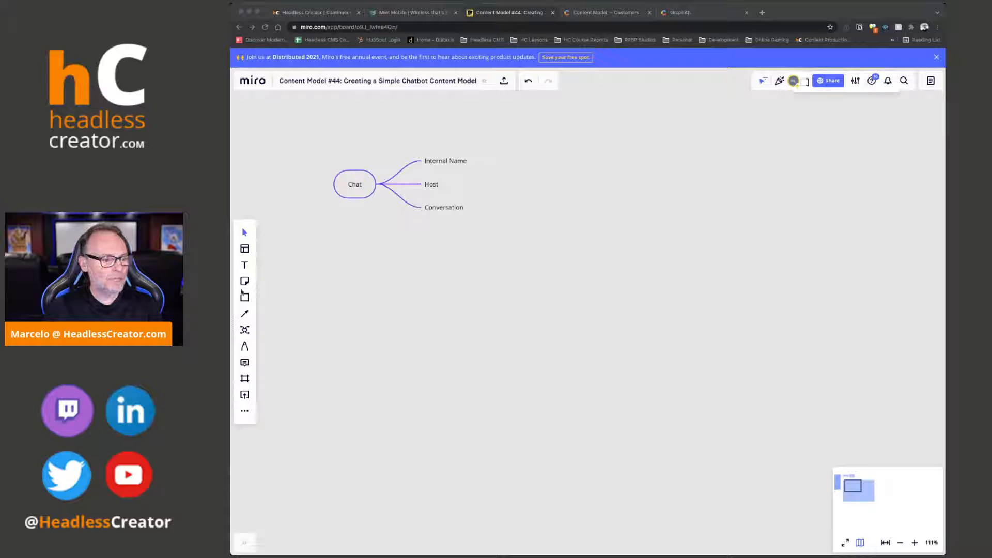
{"action": "left_click", "coordinate": [245, 330]}
{"action": "key", "text": "super+Tab"}
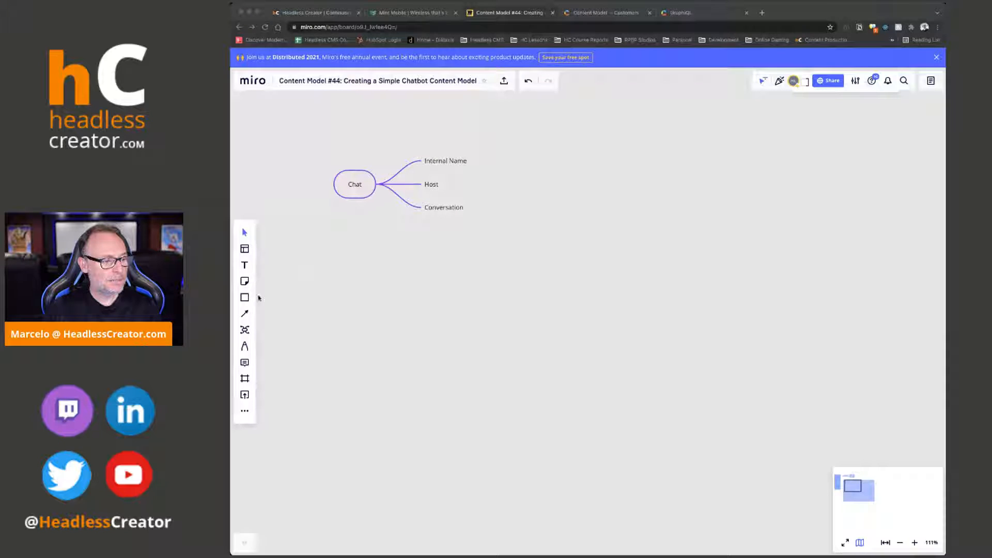
{"action": "left_click", "coordinate": [567, 323]}
{"action": "key", "text": "super+v"}
{"action": "left_click", "coordinate": [447, 266]}
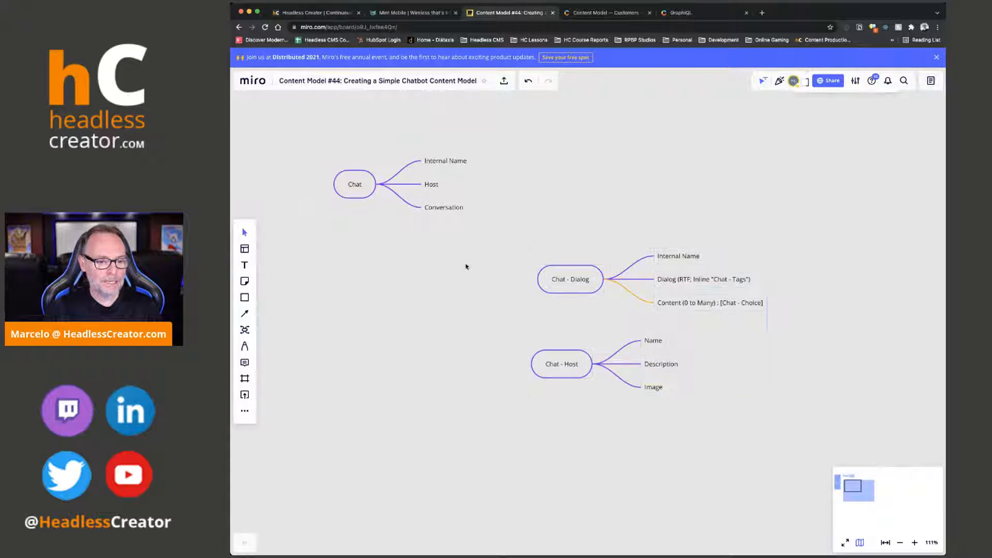
{"action": "left_click_drag", "start_coordinate": [577, 281], "coordinate": [622, 175]}
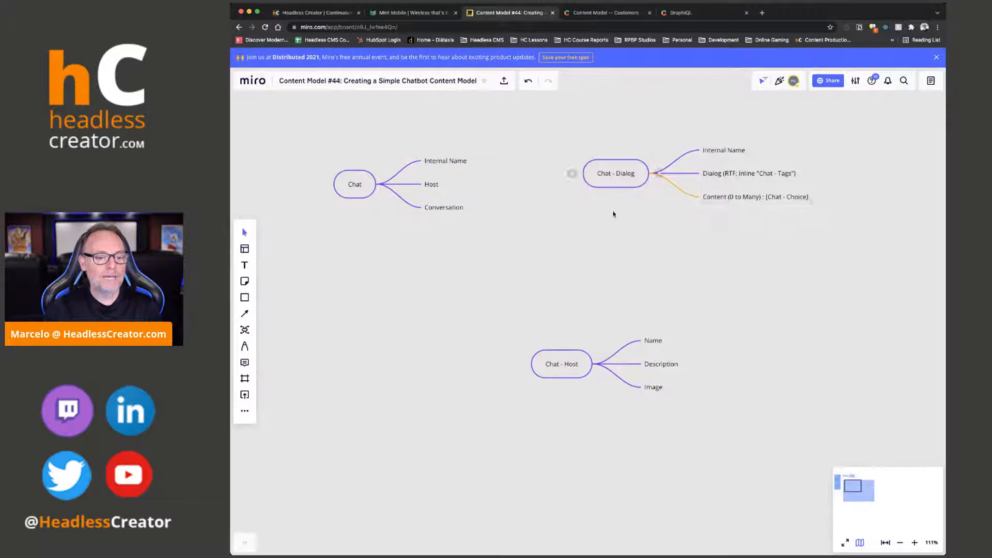
{"action": "left_click_drag", "start_coordinate": [567, 356], "coordinate": [620, 264]}
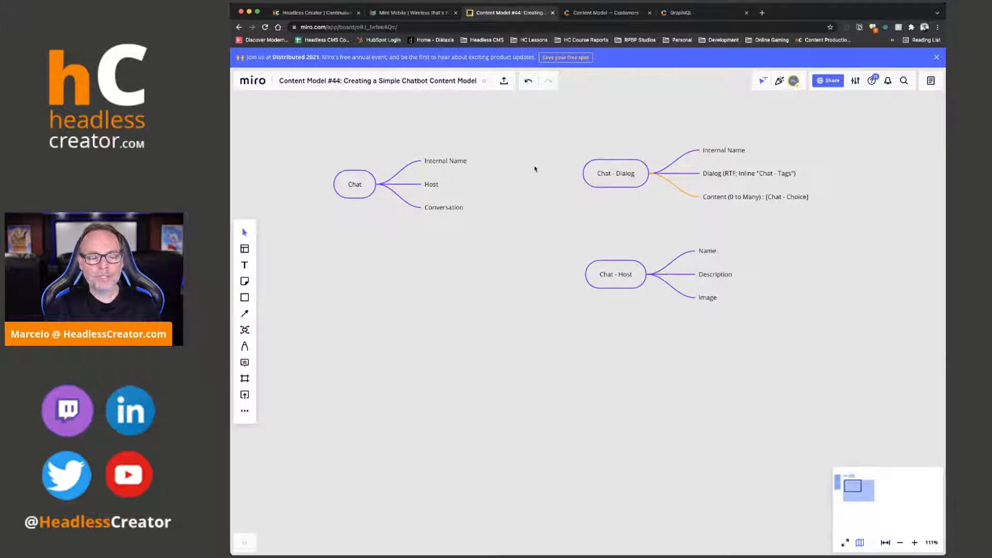
Step: Extend the Chat map's Host branch to read "Host (1 to 1) : [Chat - Host]"
{"action": "left_click", "coordinate": [436, 189]}
{"action": "left_click", "coordinate": [432, 185]}
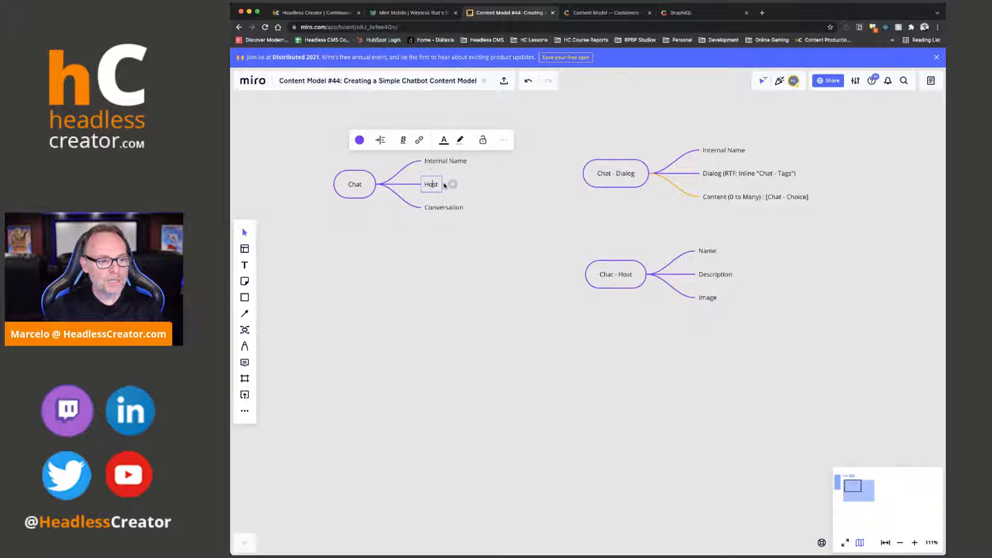
{"action": "type", "text": "(1 to 1) : ["}
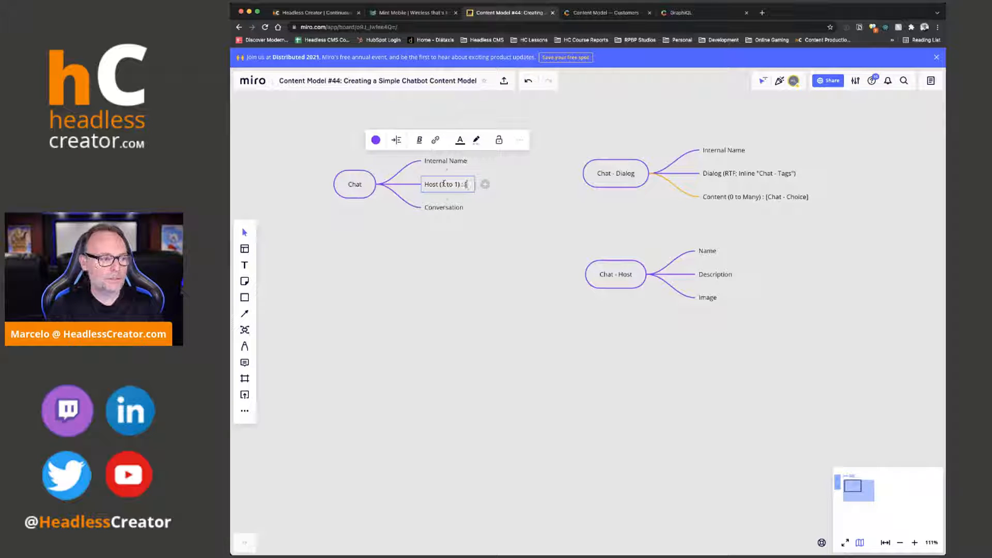
{"action": "type", "text": "Chat - Host]"}
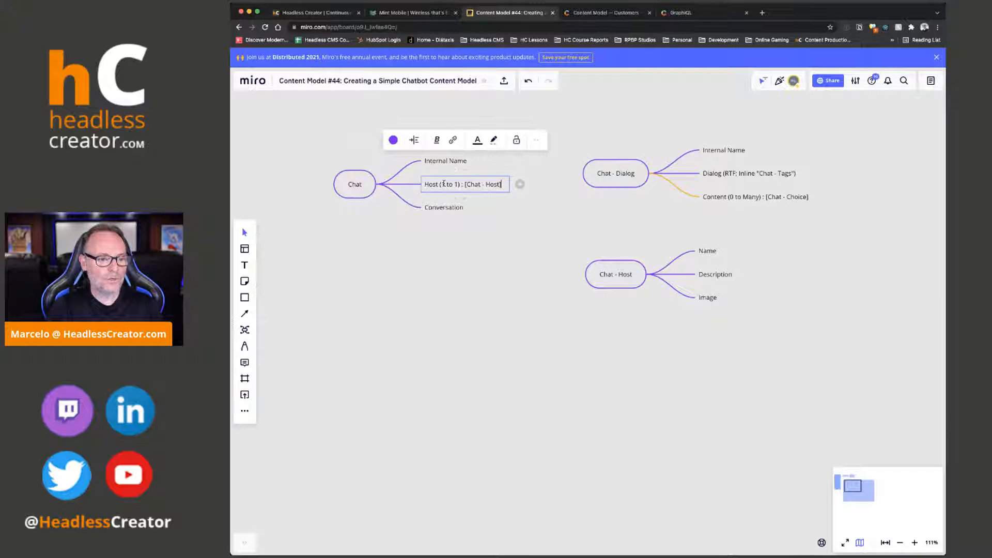
Step: Bold "(1 to 1) : [Chat - Host]" in the Chat map's Host branch and shift the Chat map slightly left
{"action": "key", "text": "super+a"}
{"action": "key", "text": "shift+Right"}
{"action": "key", "text": "shift+Right"}
{"action": "key", "text": "shift+Right"}
{"action": "key", "text": "shift+Right"}
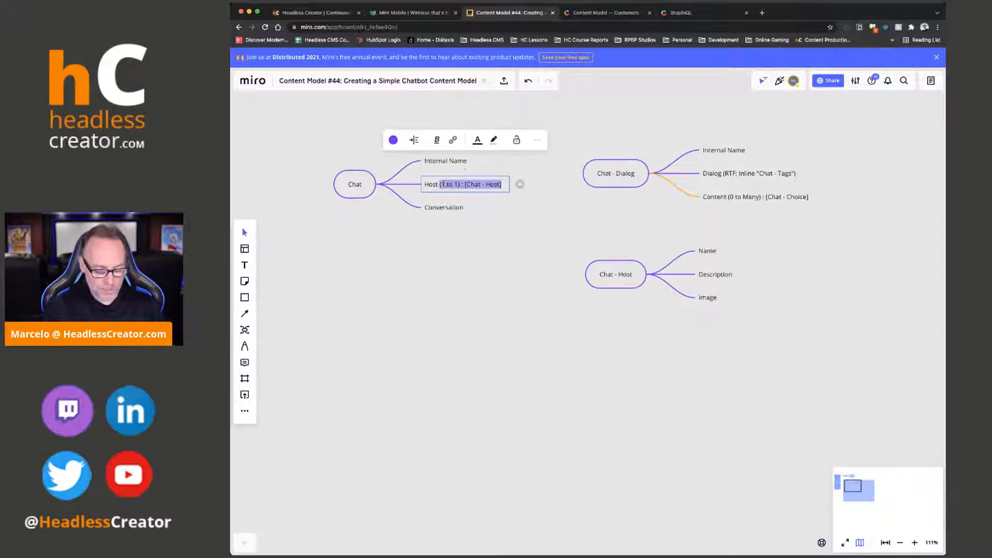
{"action": "key", "text": "super+b"}
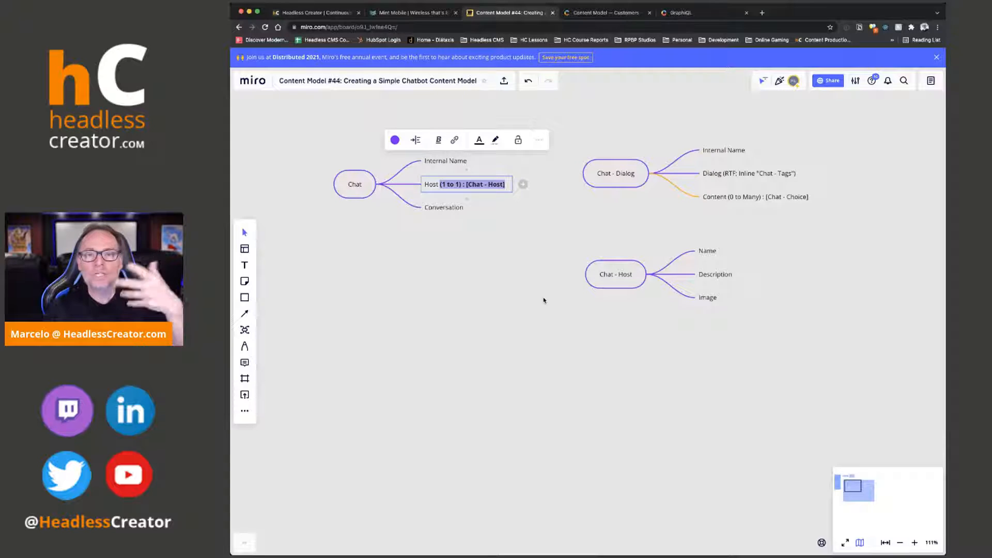
{"action": "left_click", "coordinate": [505, 334]}
{"action": "left_click_drag", "start_coordinate": [356, 183], "coordinate": [340, 184]}
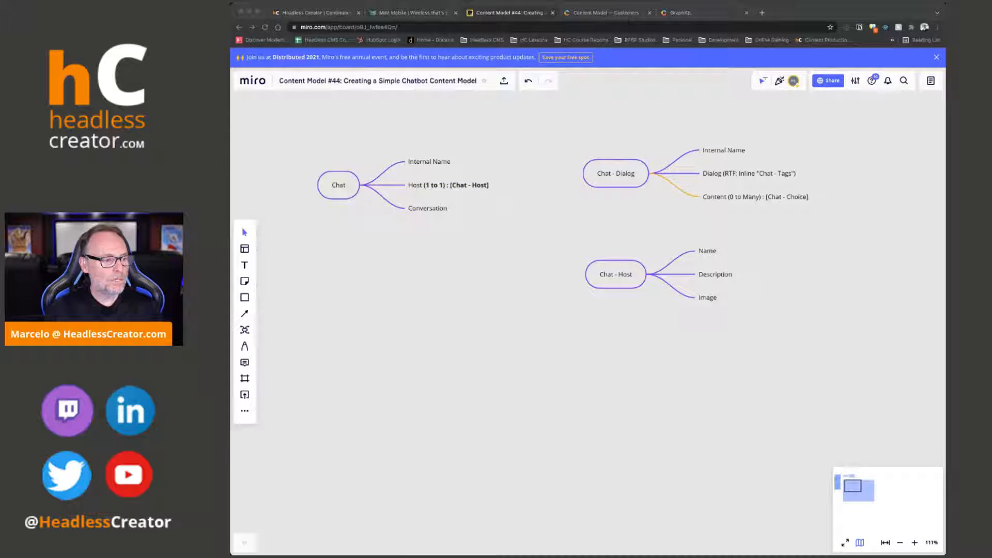
Step: Compare the Chat - Dialog map's Dialog and Content branches with the messages and answer options in the Mint Mobile chat
{"action": "left_click", "coordinate": [616, 174]}
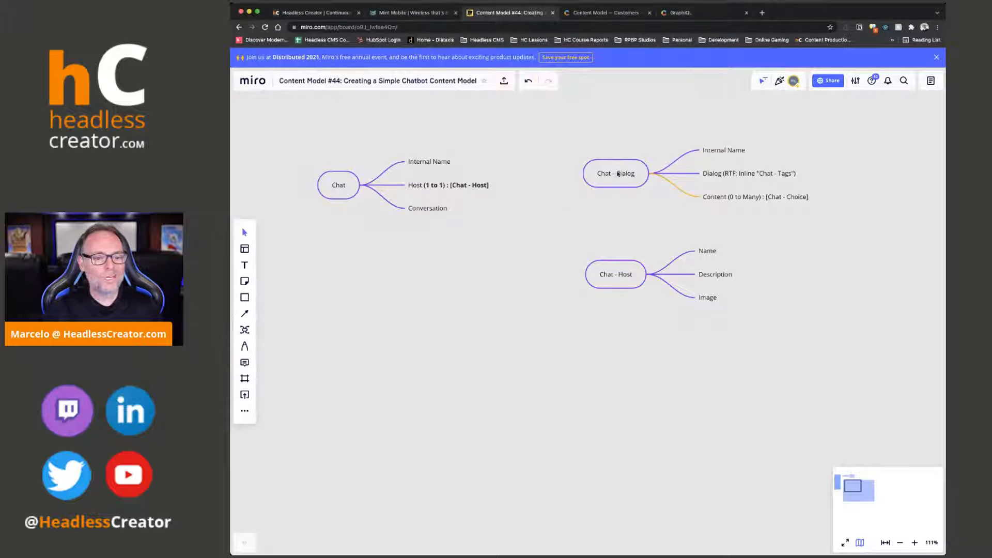
{"action": "left_click", "coordinate": [408, 13]}
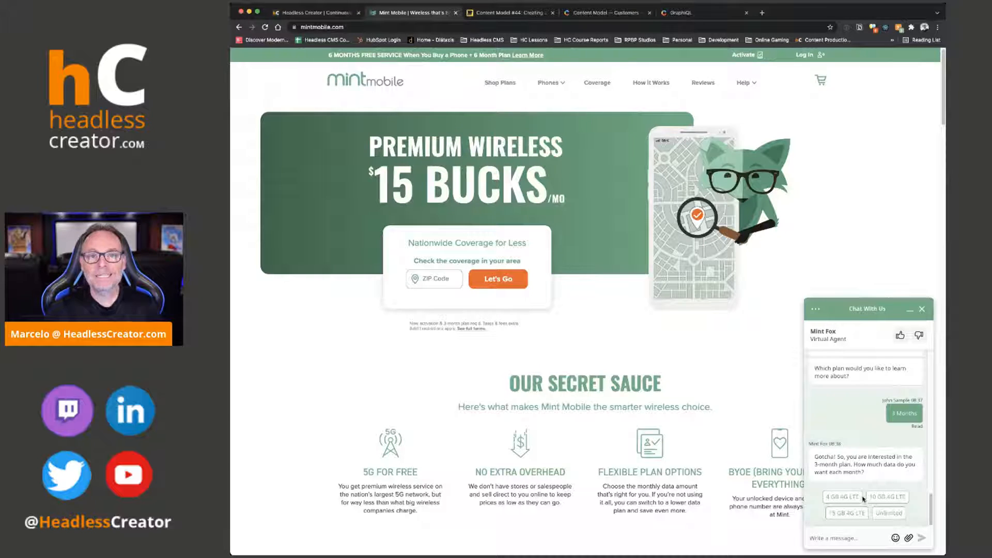
{"action": "left_click", "coordinate": [507, 13]}
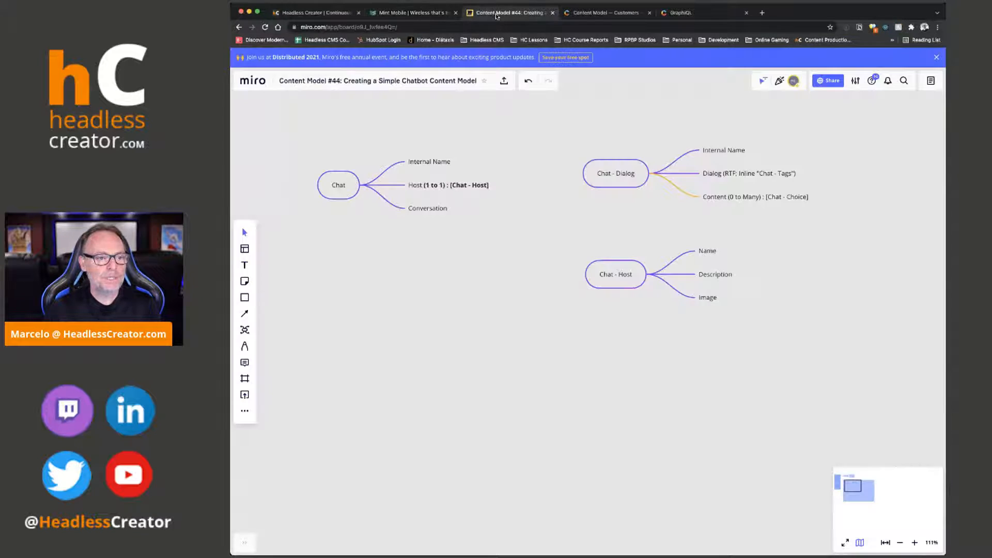
{"action": "left_click", "coordinate": [616, 176]}
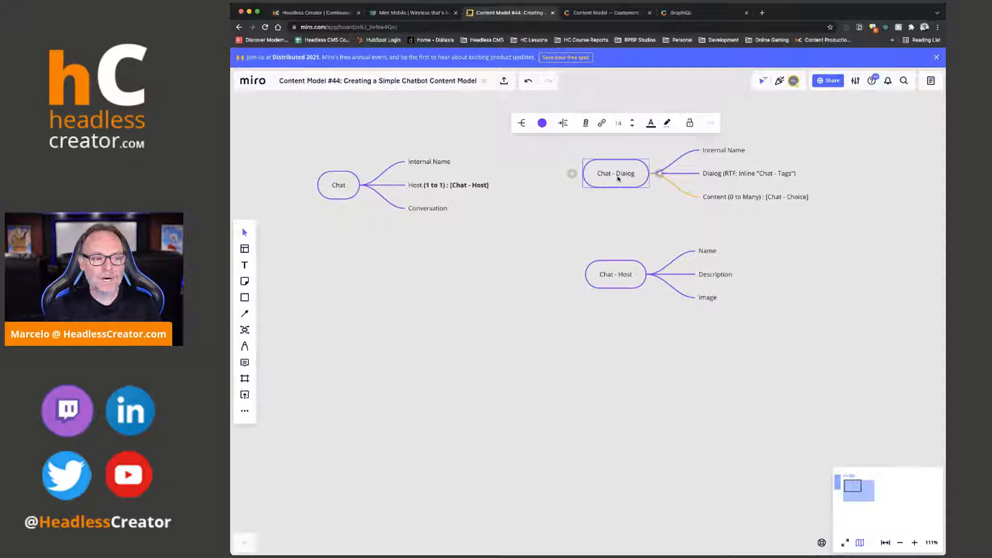
{"action": "left_click", "coordinate": [709, 178]}
{"action": "left_click", "coordinate": [723, 196]}
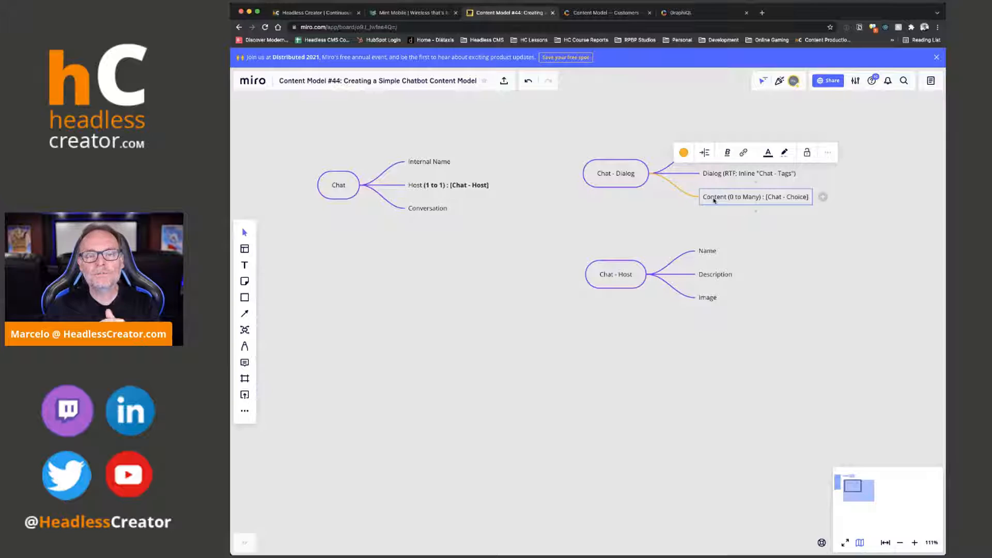
{"action": "left_click", "coordinate": [420, 14]}
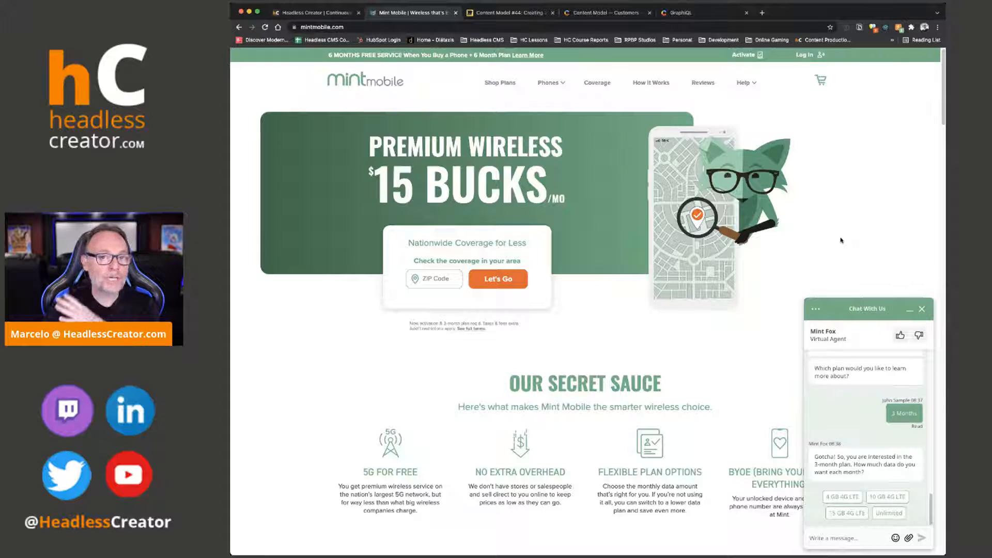
{"action": "left_click", "coordinate": [506, 12]}
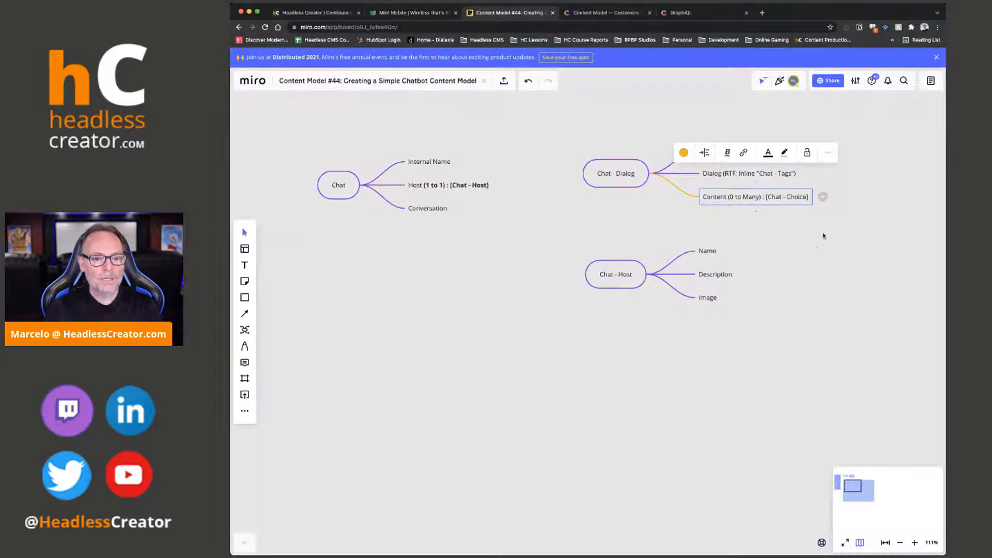
Step: Extend the Chat map's Conversation branch to read "Conversation (1 to Many) : [Chat - Dialog]" and shift the map slightly left
{"action": "left_click", "coordinate": [433, 210]}
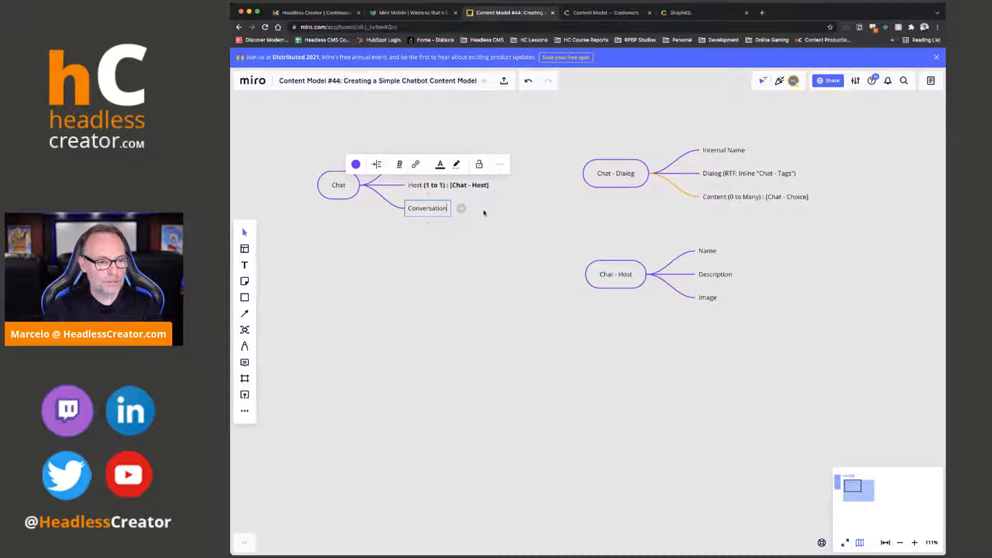
{"action": "type", "text": "(1"}
{"action": "type", "text": " to Many)"}
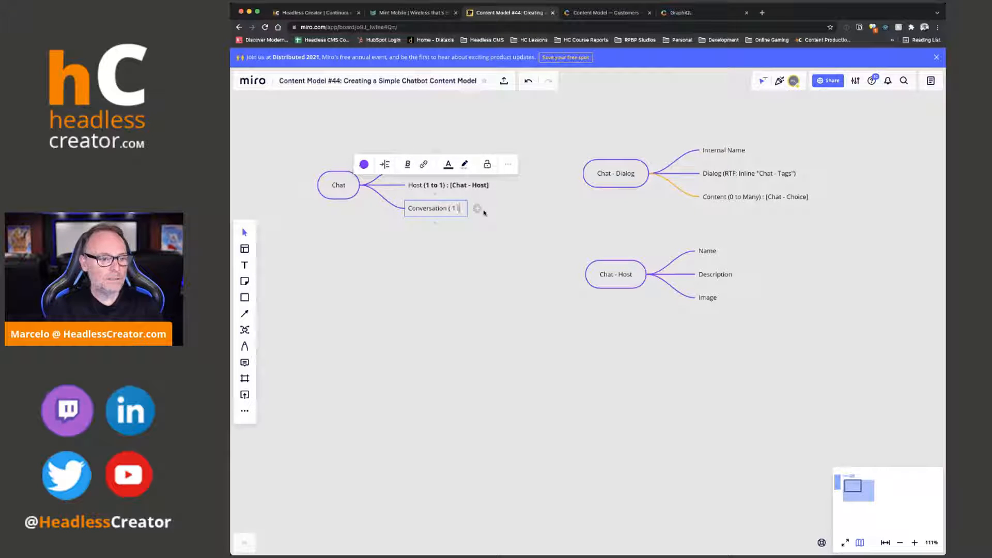
{"action": "type", "text": " : ["}
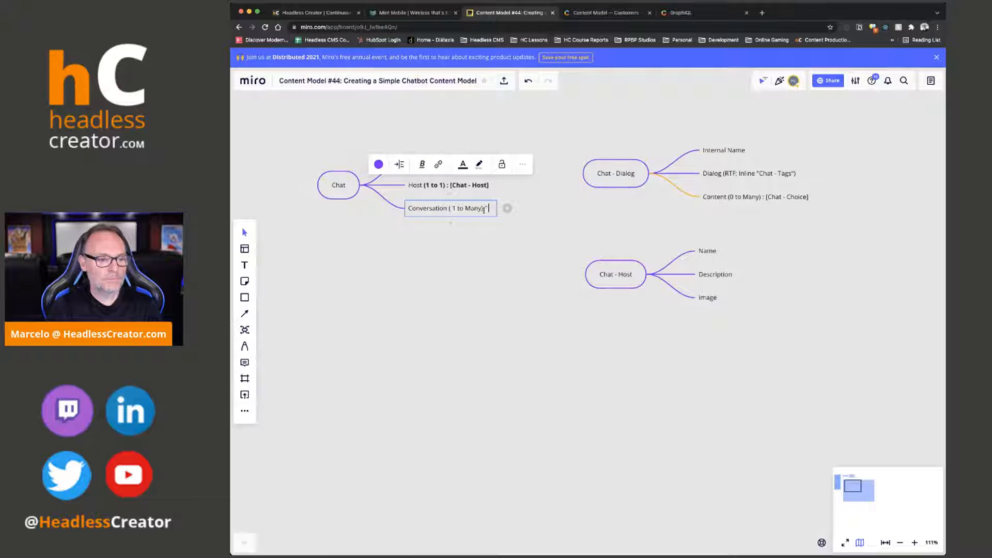
{"action": "key", "text": "BackSpace"}
{"action": "key", "text": "BackSpace"}
{"action": "type", "text": "[Chat - Dialog]"}
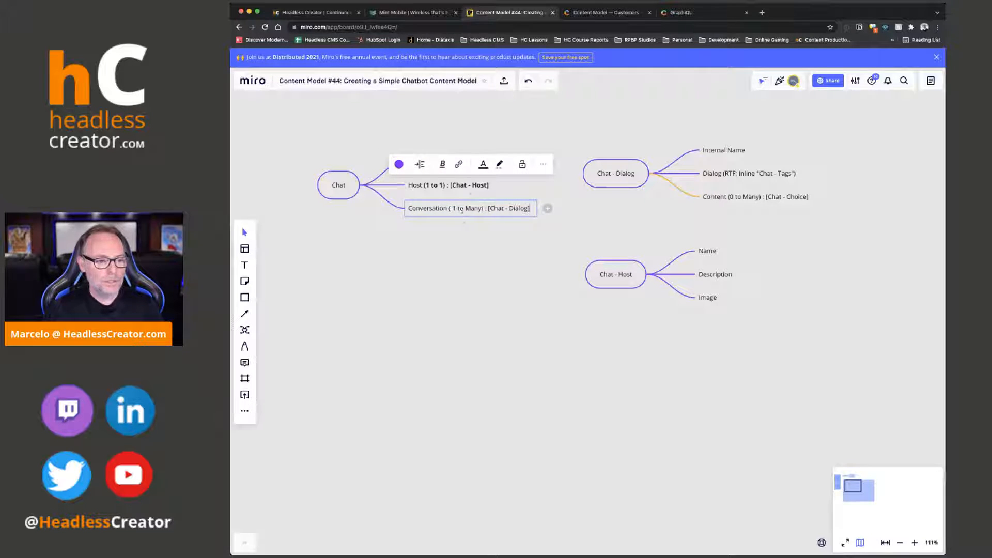
{"action": "key", "text": "BackSpace"}
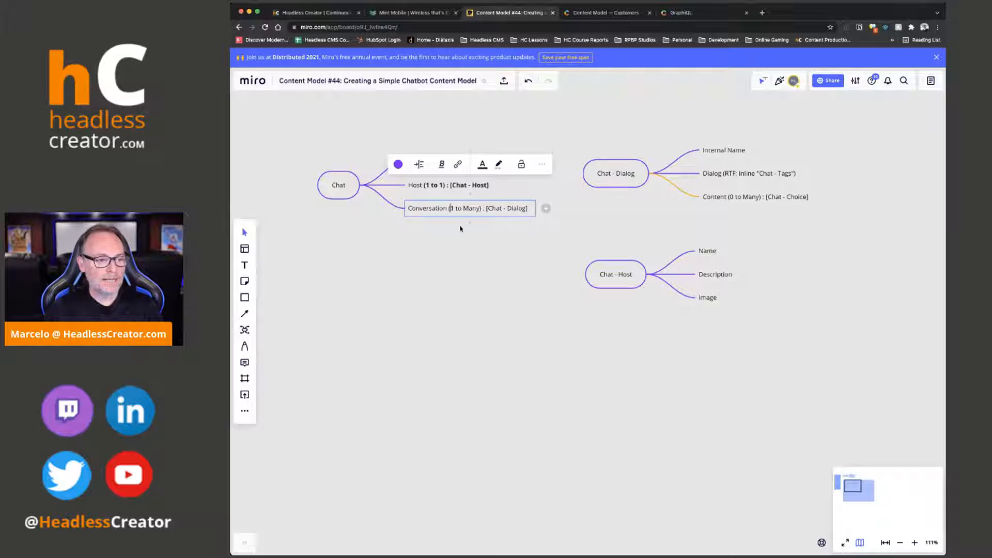
{"action": "left_click", "coordinate": [461, 229]}
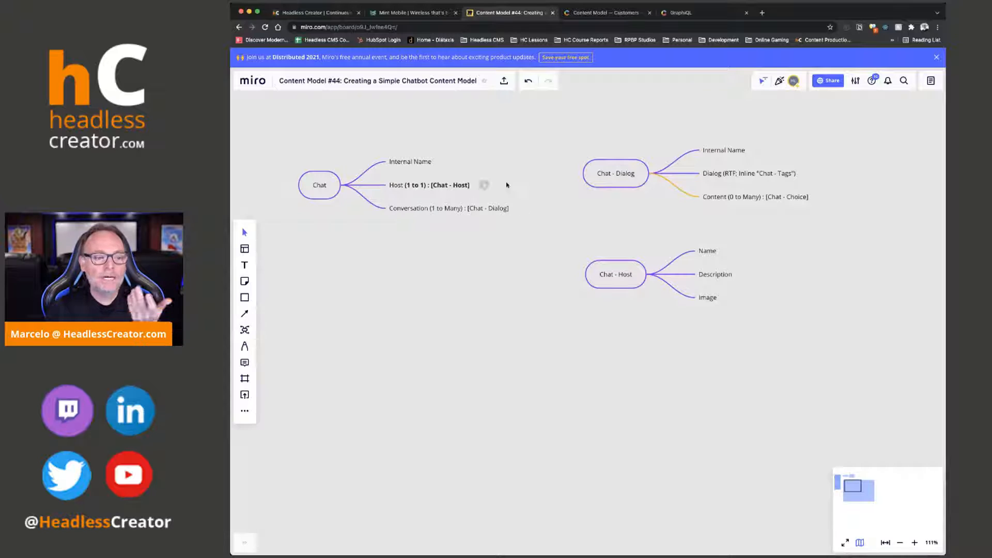
Step: Spread the mind maps apart, moving Chat - Host down and right, Chat slightly down, and Chat - Dialog slightly up
{"action": "left_click", "coordinate": [620, 175]}
{"action": "left_click", "coordinate": [718, 174]}
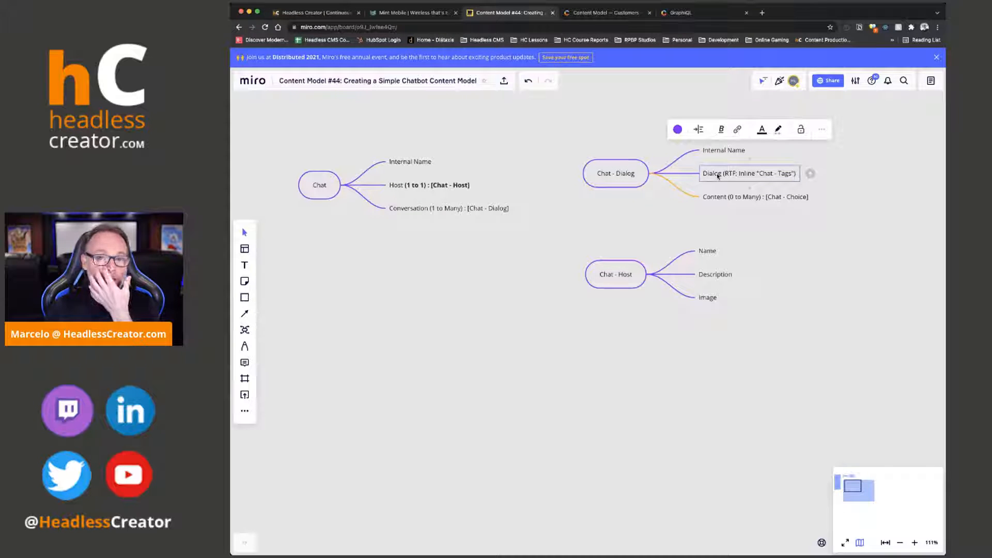
{"action": "left_click", "coordinate": [727, 199]}
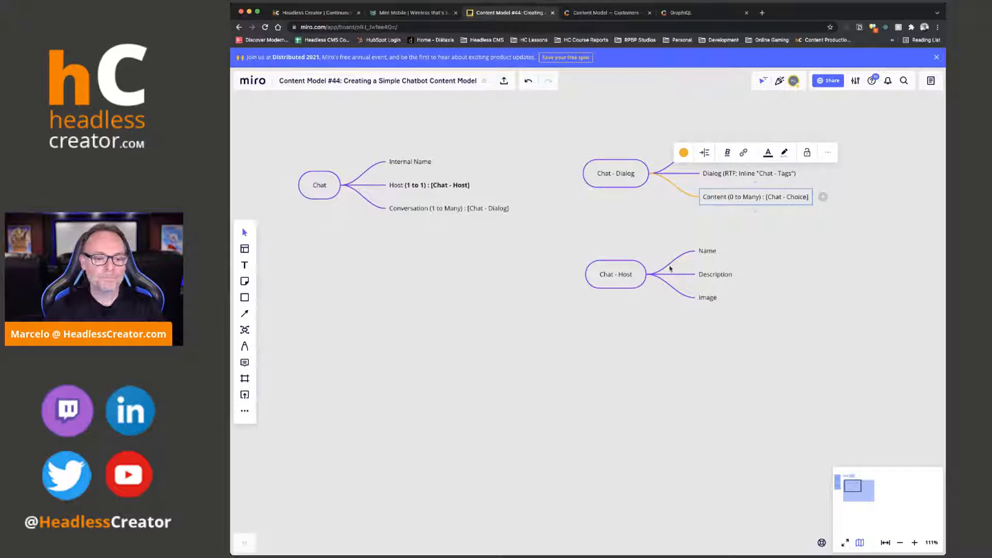
{"action": "left_click_drag", "start_coordinate": [622, 279], "coordinate": [665, 291]}
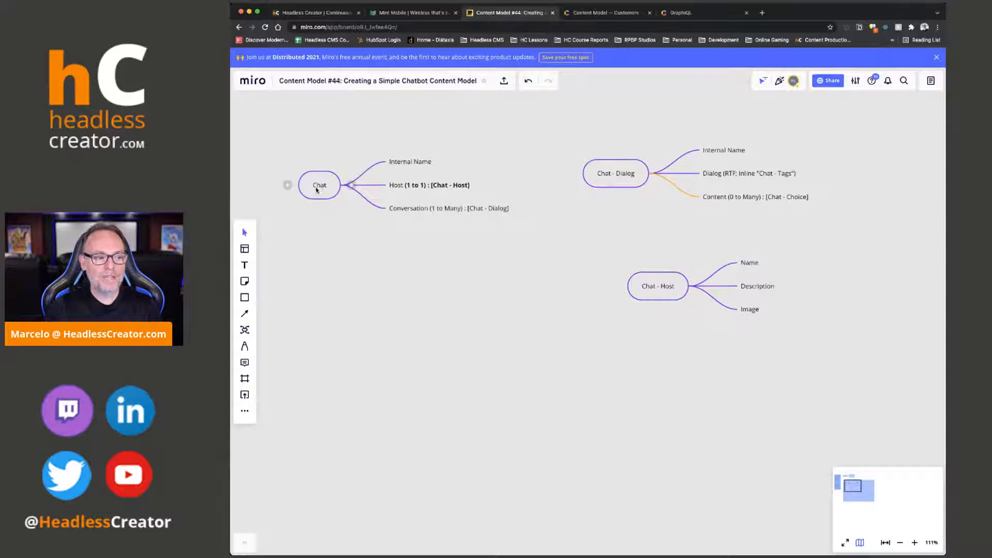
{"action": "left_click_drag", "start_coordinate": [316, 190], "coordinate": [321, 204]}
{"action": "left_click_drag", "start_coordinate": [613, 169], "coordinate": [606, 152]}
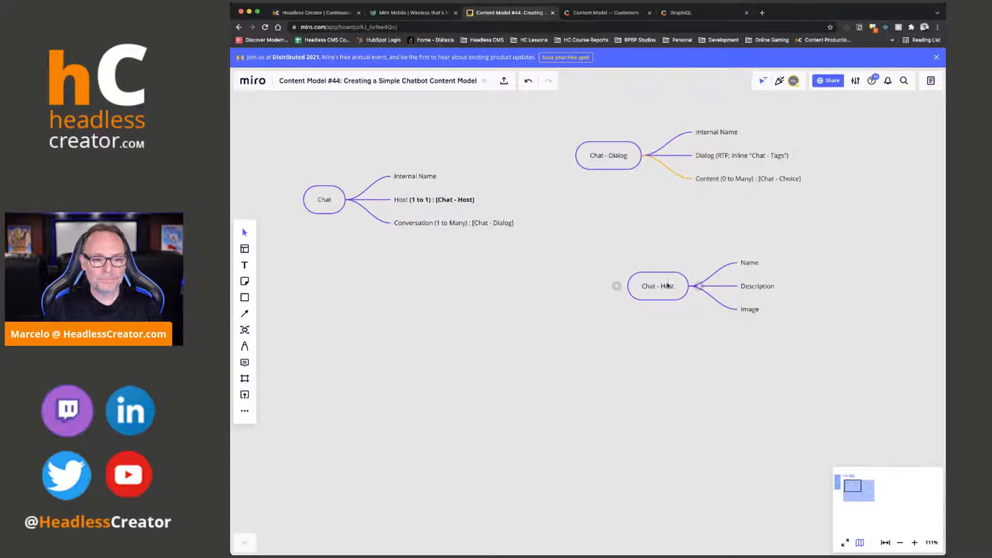
{"action": "left_click_drag", "start_coordinate": [669, 284], "coordinate": [680, 288]}
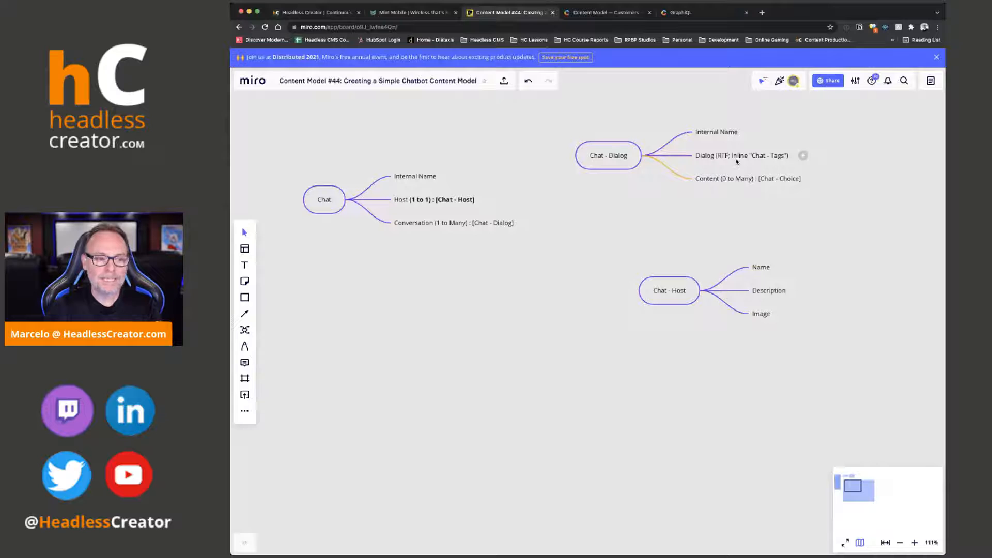
Step: Trace the Conversation branch to Chat - Dialog's Dialog and Content branches, and nudge the Chat - Dialog map slightly down
{"action": "left_click", "coordinate": [412, 226]}
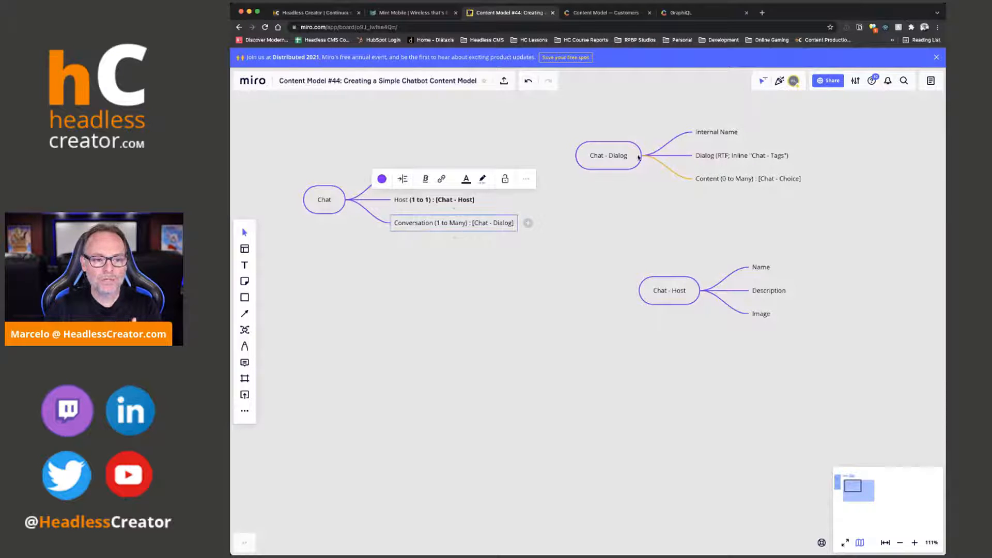
{"action": "left_click", "coordinate": [707, 155]}
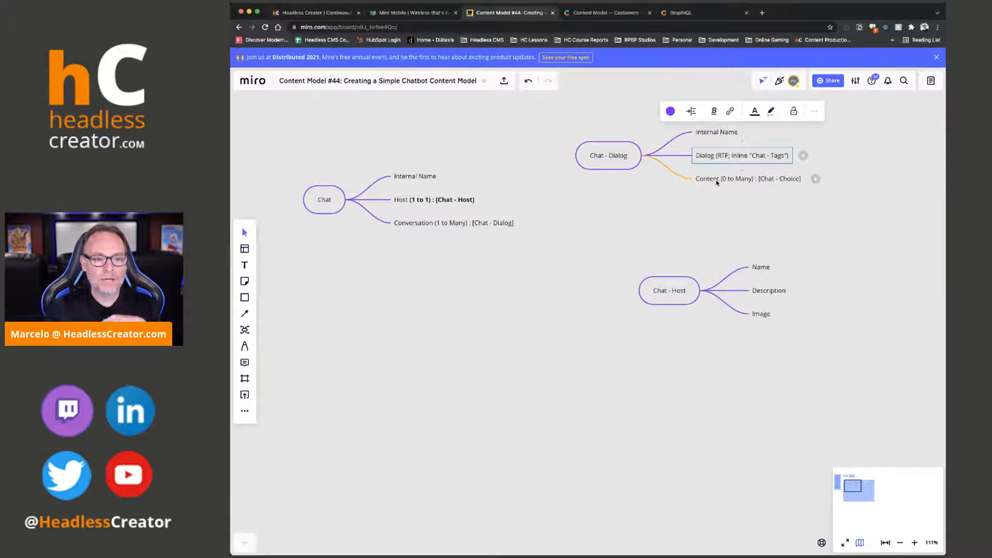
{"action": "left_click", "coordinate": [770, 180]}
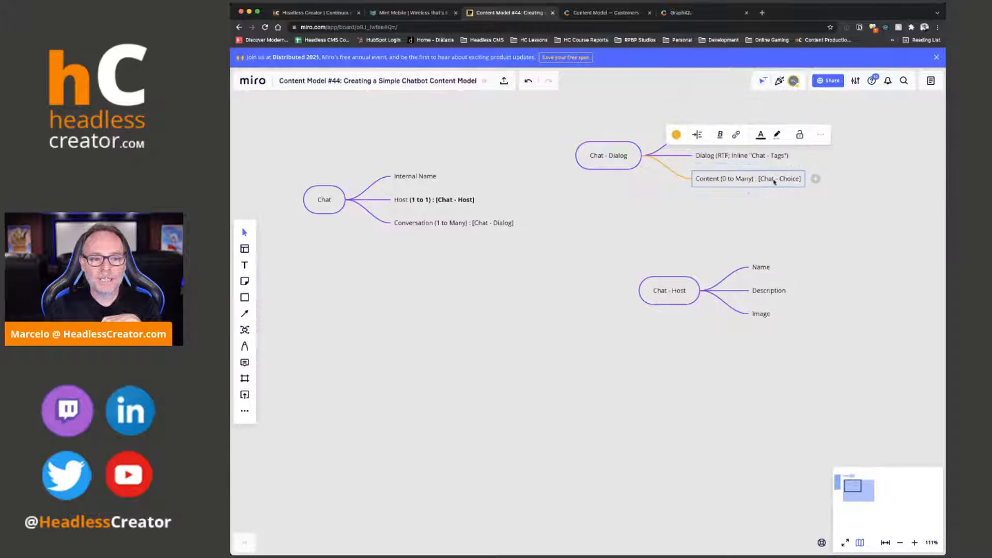
{"action": "left_click_drag", "start_coordinate": [611, 157], "coordinate": [611, 164]}
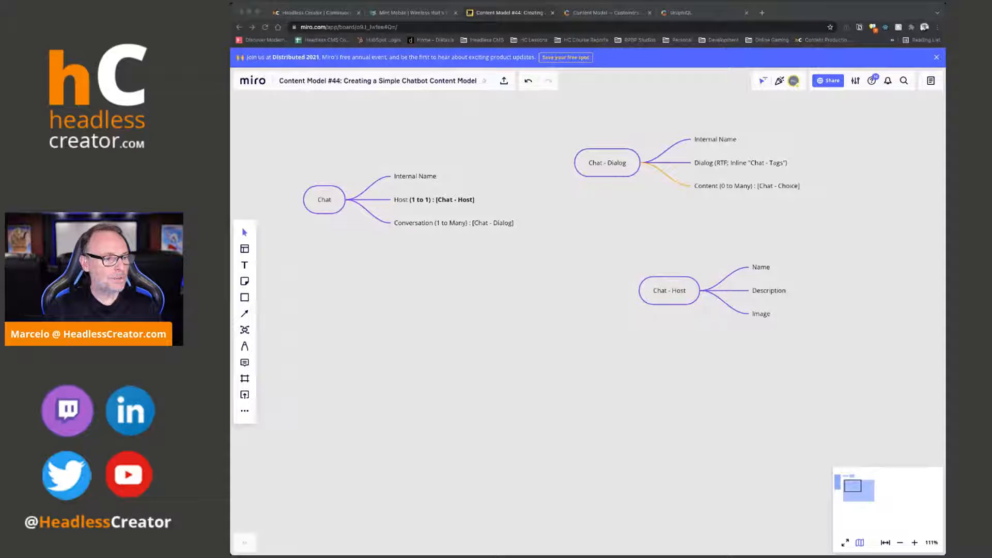
{"action": "left_click", "coordinate": [757, 191]}
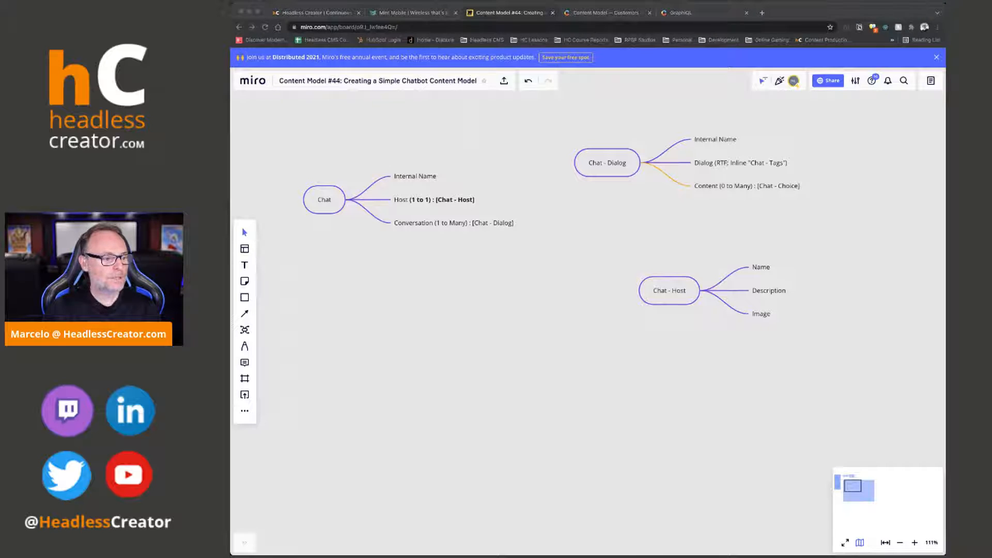
Step: Paste the Chat - Choice mind map and place it below the Chat map
{"action": "left_click", "coordinate": [435, 333]}
{"action": "key", "text": "super+v"}
{"action": "left_click_drag", "start_coordinate": [448, 332], "coordinate": [399, 328]}
{"action": "left_click", "coordinate": [581, 258]}
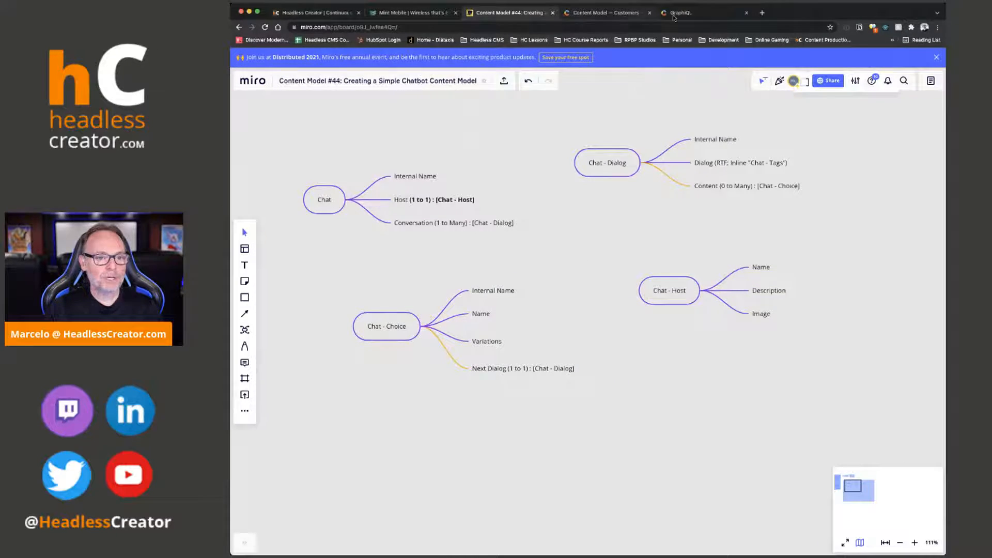
Step: After checking the Mint Mobile chat, rearrange the maps with Chat - Host above Chat, Chat - Dialog below it and Chat - Choice right of Chat - Dialog
{"action": "left_click", "coordinate": [408, 14]}
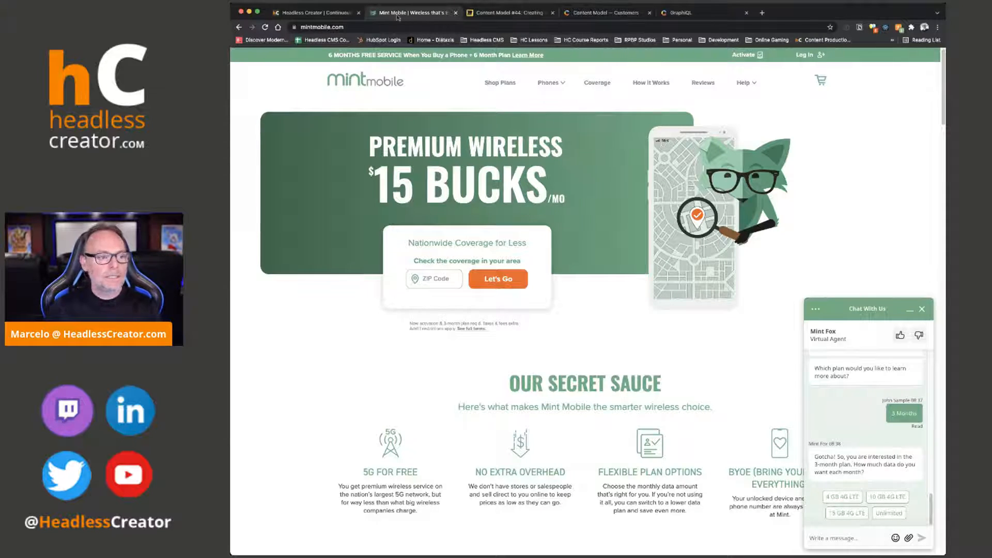
{"action": "left_click", "coordinate": [495, 14]}
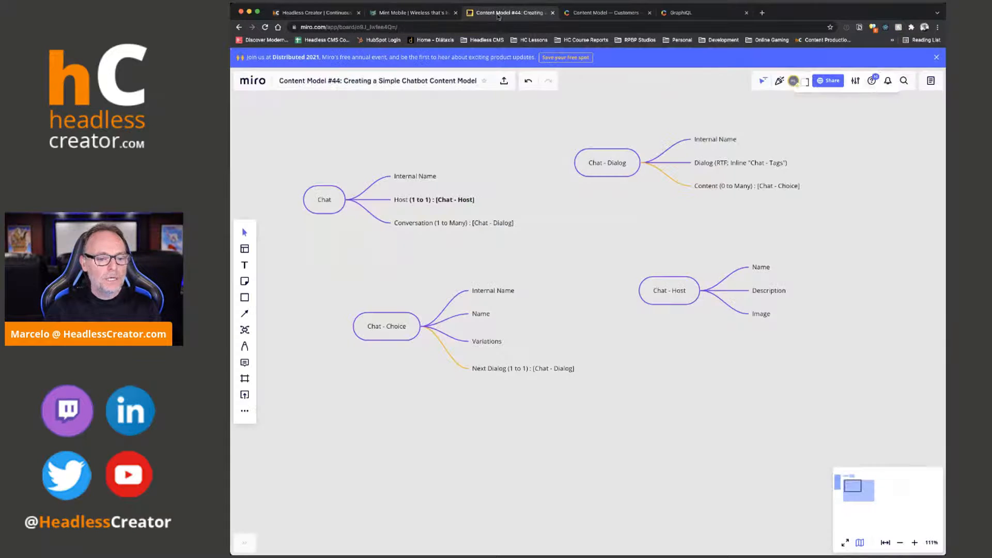
{"action": "left_click_drag", "start_coordinate": [654, 292], "coordinate": [708, 322]}
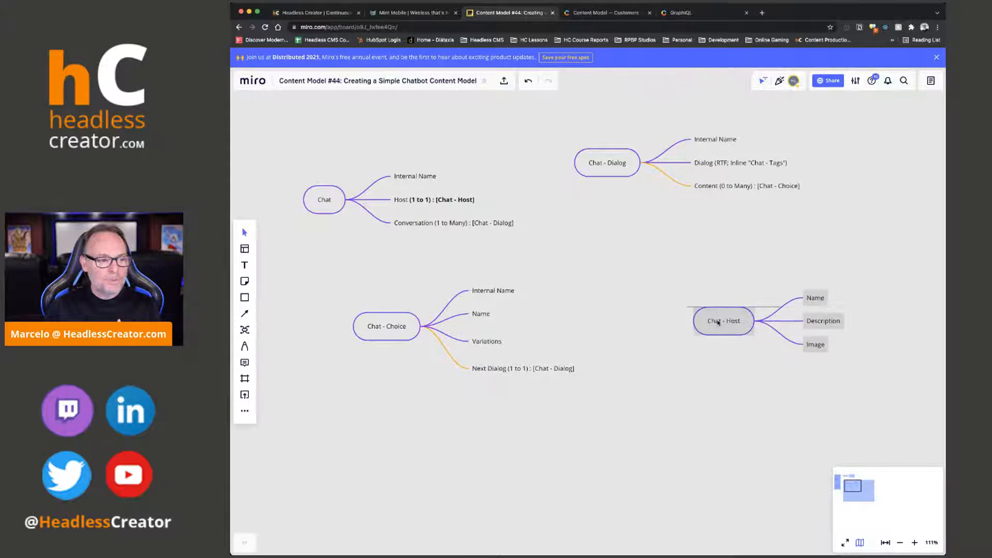
{"action": "left_click_drag", "start_coordinate": [308, 199], "coordinate": [279, 206]}
{"action": "left_click_drag", "start_coordinate": [726, 321], "coordinate": [501, 118]}
{"action": "left_click_drag", "start_coordinate": [606, 164], "coordinate": [370, 440]}
{"action": "left_click_drag", "start_coordinate": [390, 331], "coordinate": [667, 302]}
{"action": "left_click_drag", "start_coordinate": [378, 433], "coordinate": [390, 346]}
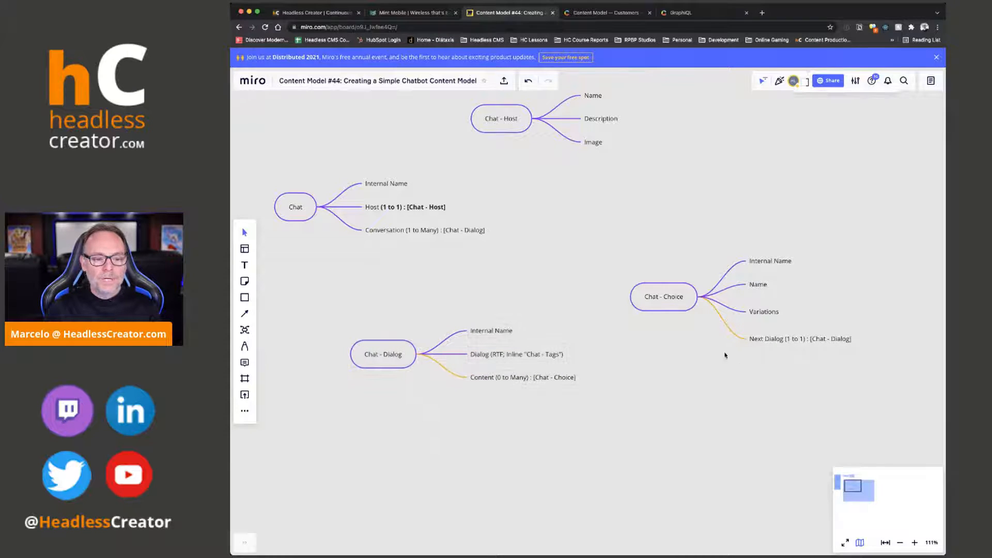
Step: Examine how Chat - Choice's Name and Next Dialog branches and the Chat - Dialog node relate to the Mint Mobile chat's data options
{"action": "left_click", "coordinate": [758, 285]}
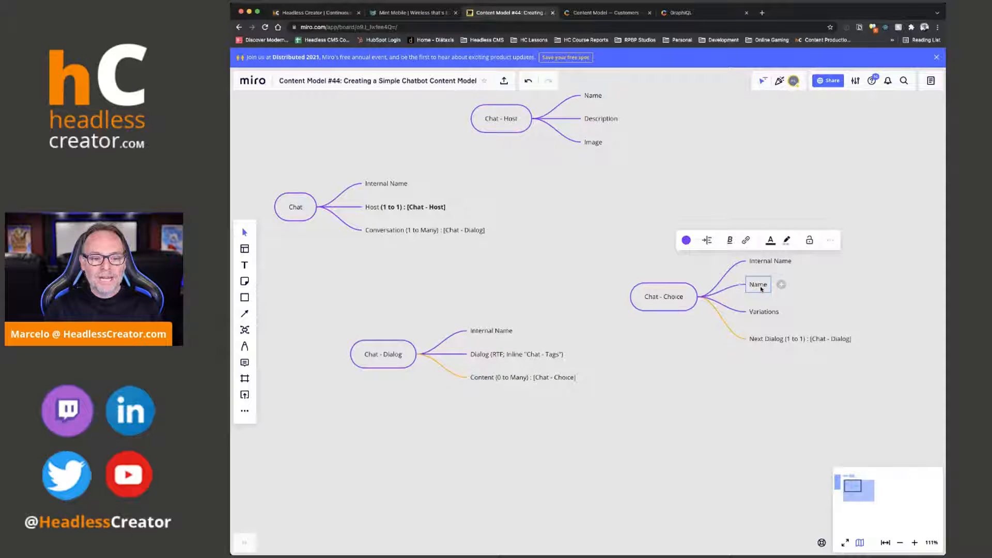
{"action": "left_click", "coordinate": [779, 341]}
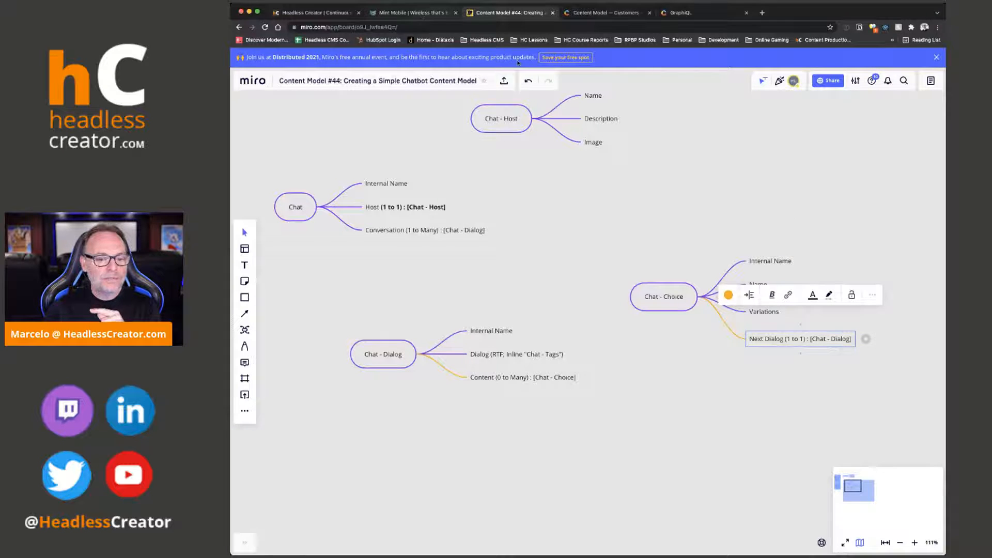
{"action": "left_click", "coordinate": [395, 353]}
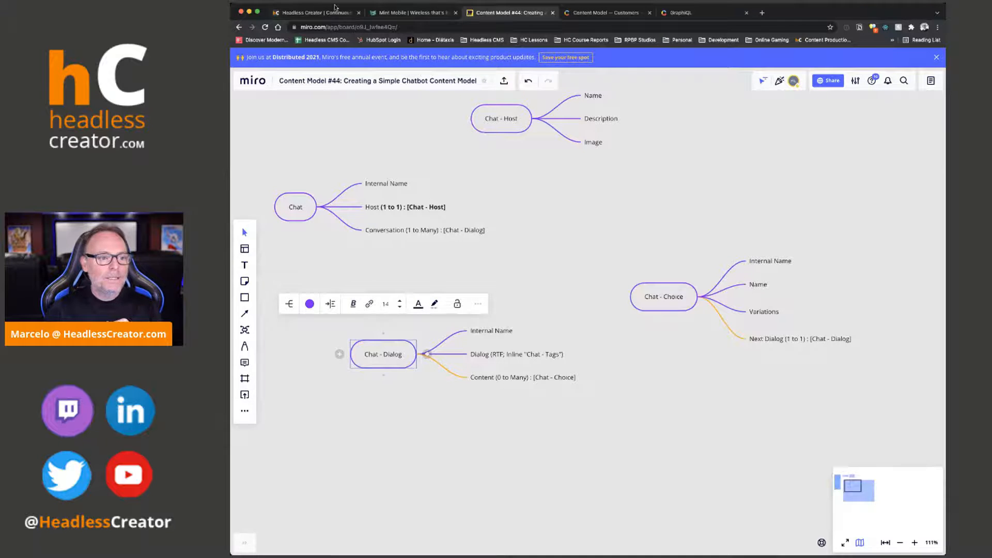
{"action": "left_click", "coordinate": [400, 13]}
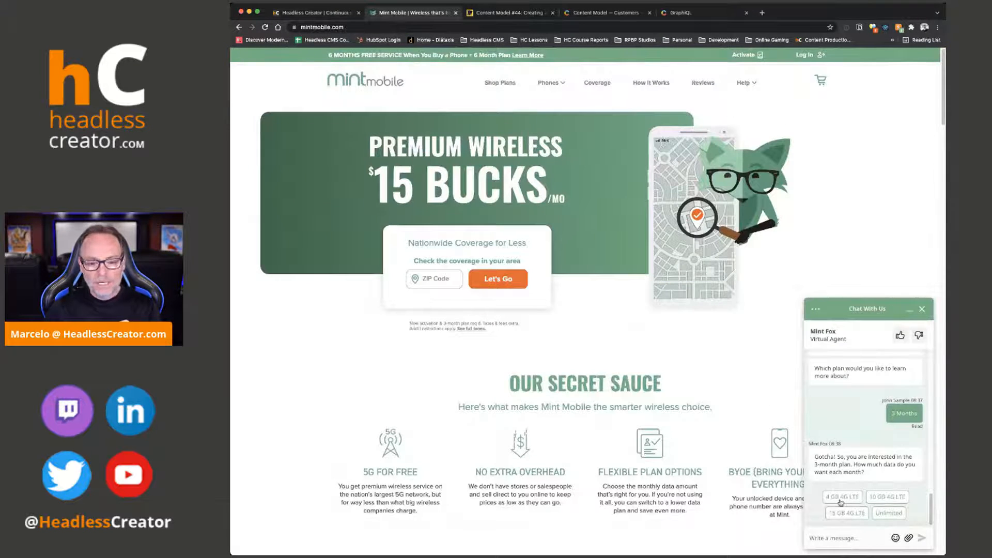
Step: Highlight the Mint Mobile chatbot's data question for the 3-month plan and answer it with 4 GB 4G LTE
{"action": "left_click_drag", "start_coordinate": [828, 460], "coordinate": [870, 476]}
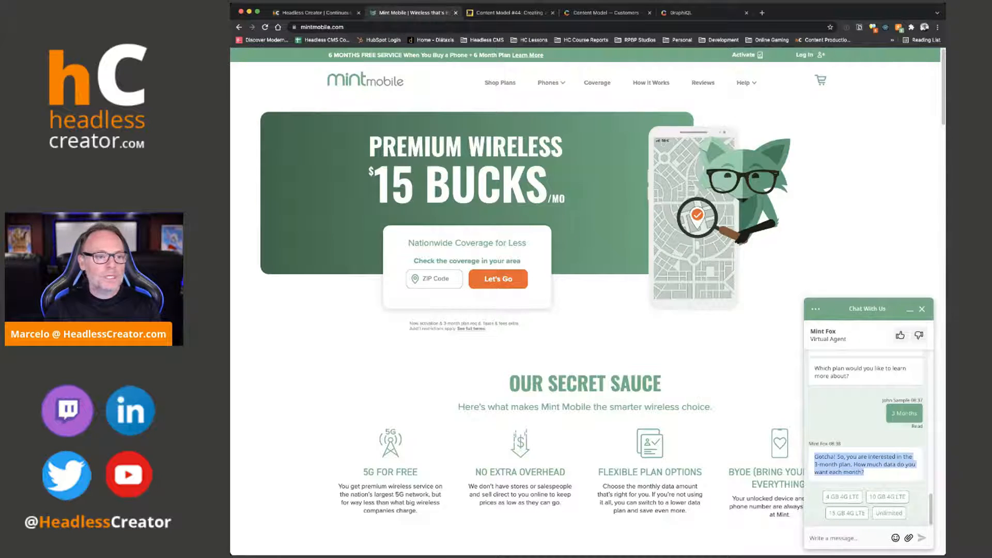
{"action": "left_click", "coordinate": [504, 13]}
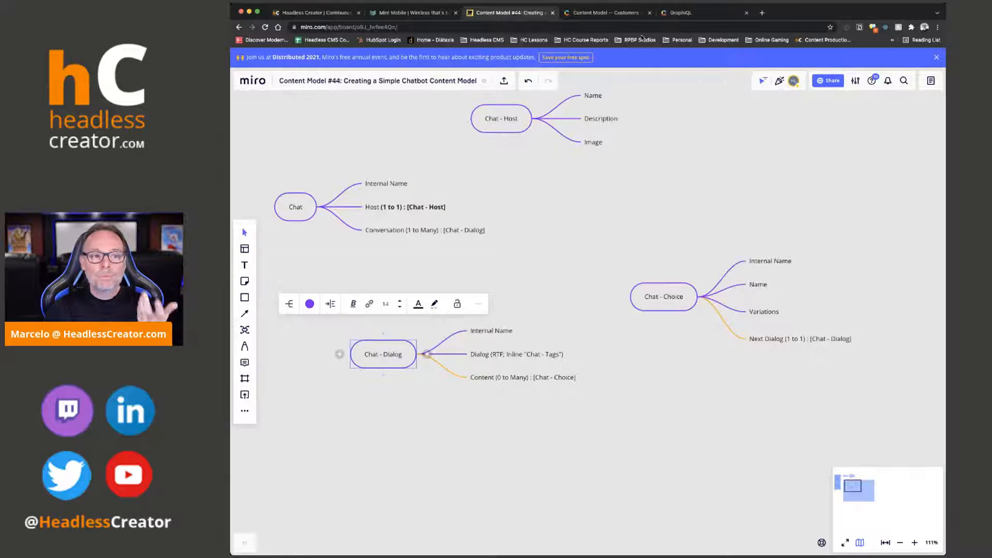
{"action": "left_click", "coordinate": [414, 12]}
{"action": "left_click", "coordinate": [843, 497]}
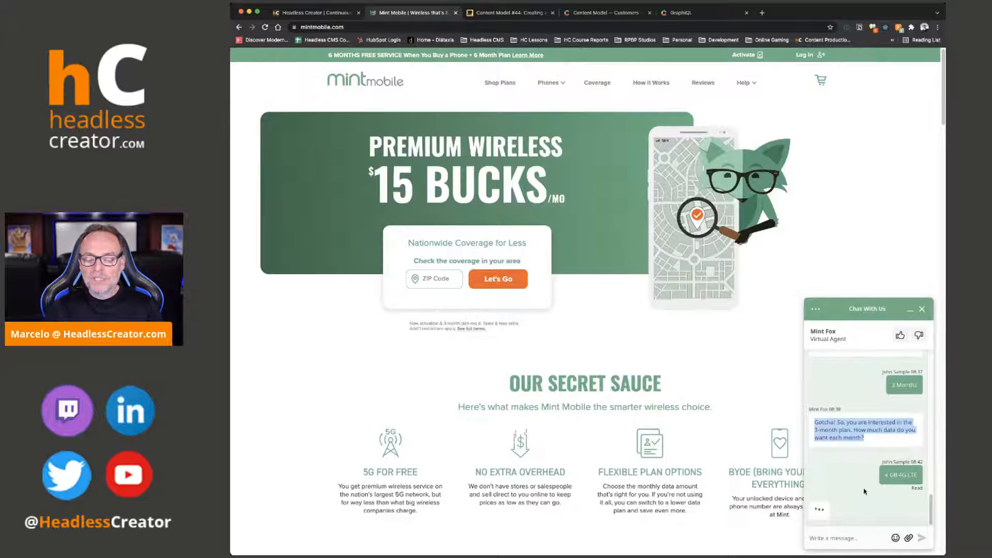
{"action": "scroll", "coordinate": [890, 432], "scroll_direction": "up", "scroll_amount": 3}
{"action": "scroll", "coordinate": [890, 432], "scroll_direction": "down", "scroll_amount": 3}
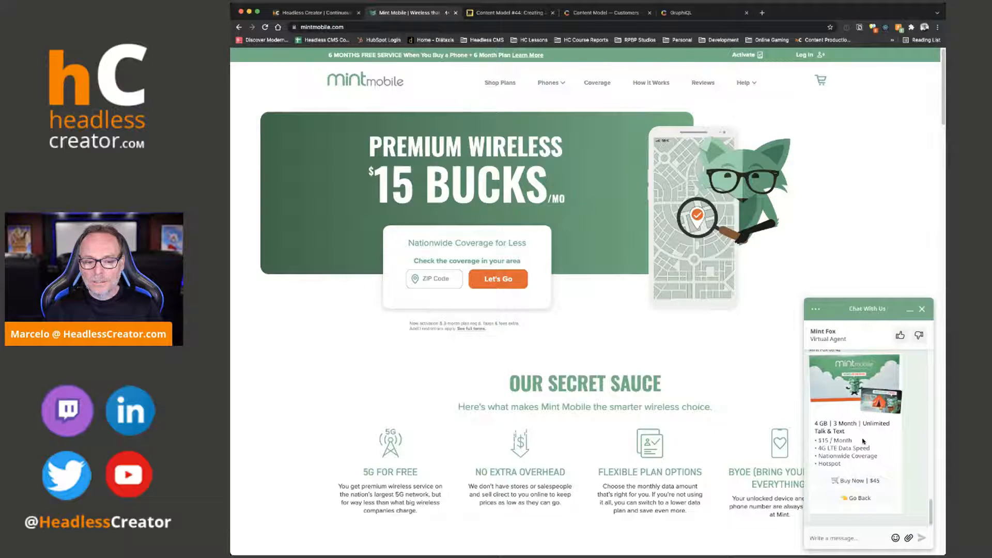
Step: Go back from the offered plan to choose 6 Months in the chat, and select Chat - Choice's Variations branch in Miro
{"action": "left_click", "coordinate": [859, 498]}
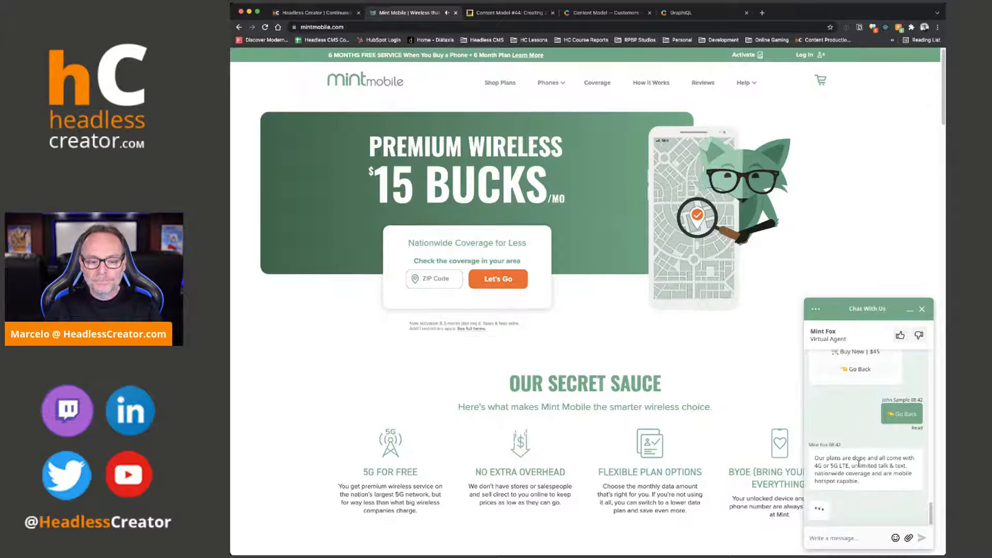
{"action": "left_click", "coordinate": [864, 497]}
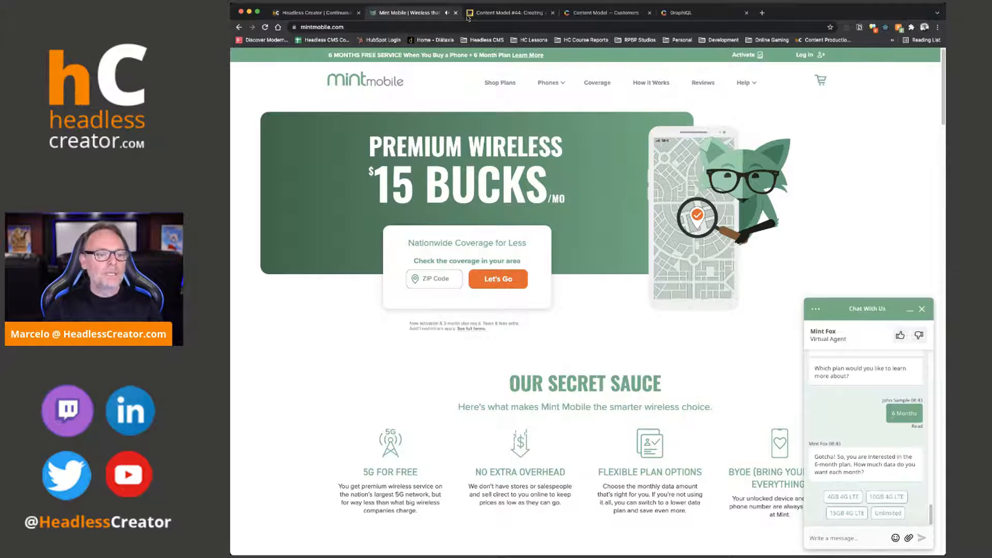
{"action": "left_click", "coordinate": [509, 13]}
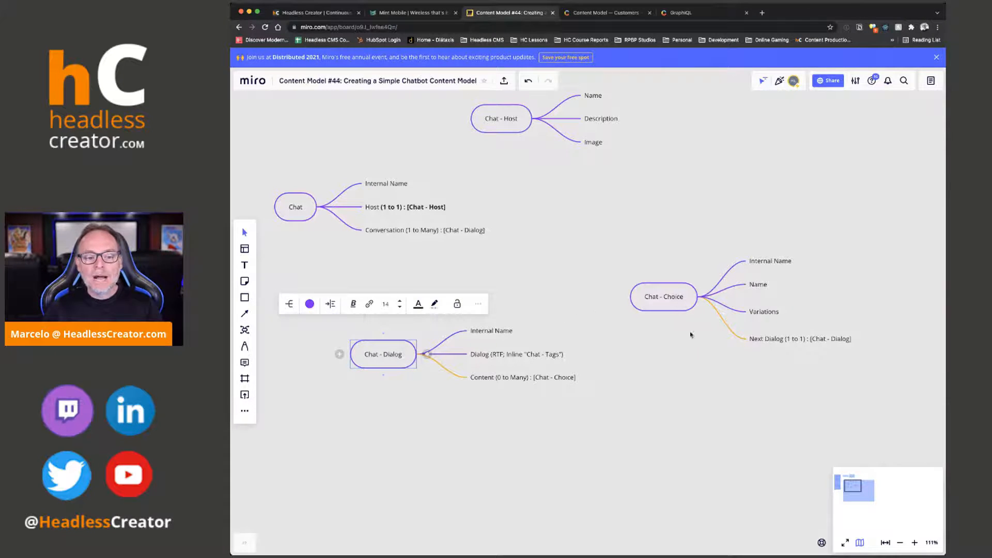
{"action": "left_click", "coordinate": [765, 314]}
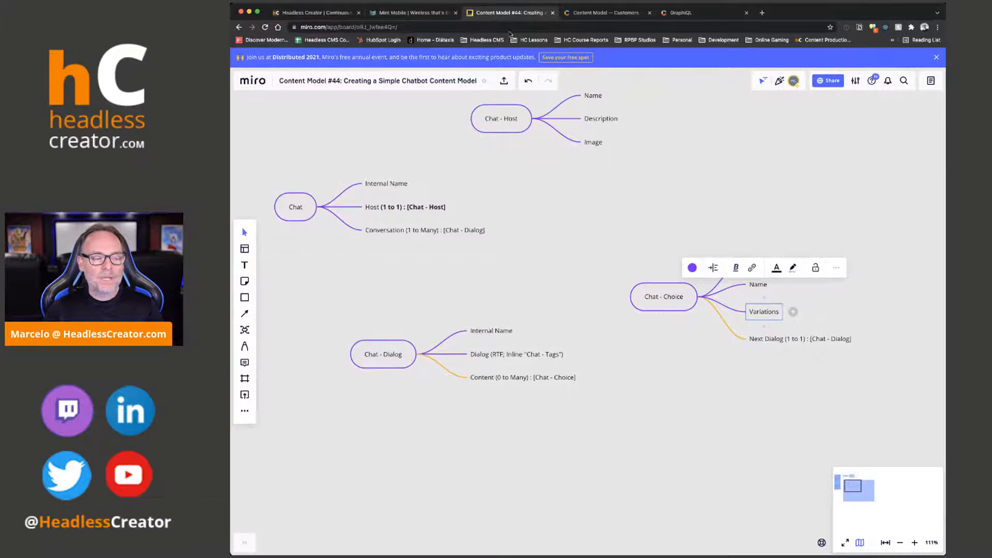
Step: Review the Mint Mobile chat from its start, and rate the virtual agent good without a comment, followed by bad
{"action": "left_click", "coordinate": [418, 15]}
{"action": "left_click", "coordinate": [266, 28]}
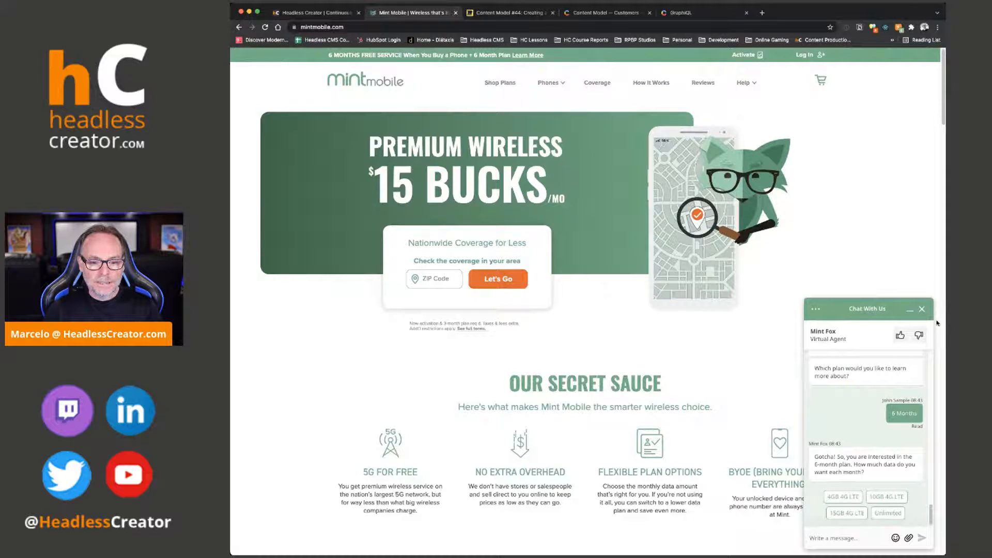
{"action": "scroll", "coordinate": [894, 379], "scroll_direction": "up", "scroll_amount": 20}
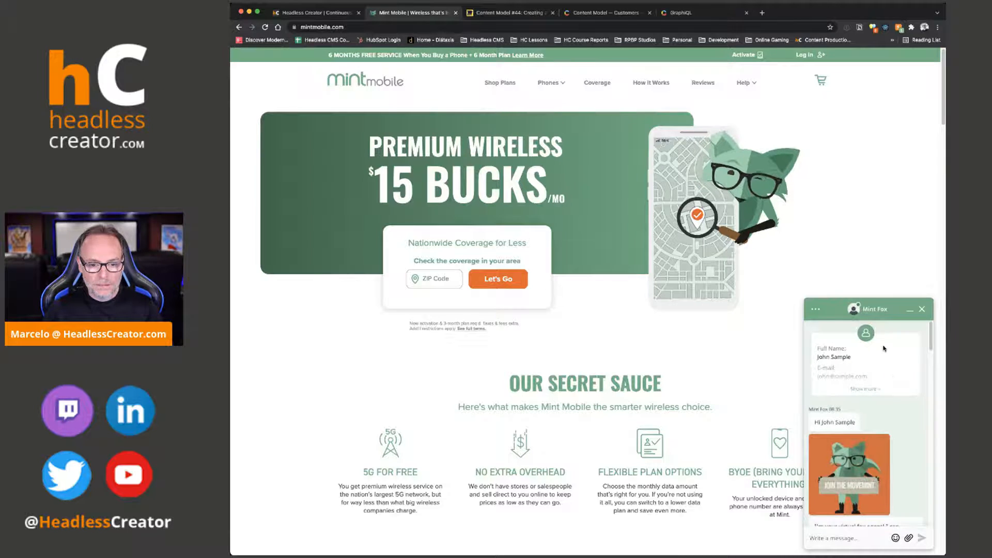
{"action": "scroll", "coordinate": [888, 371], "scroll_direction": "down", "scroll_amount": 20}
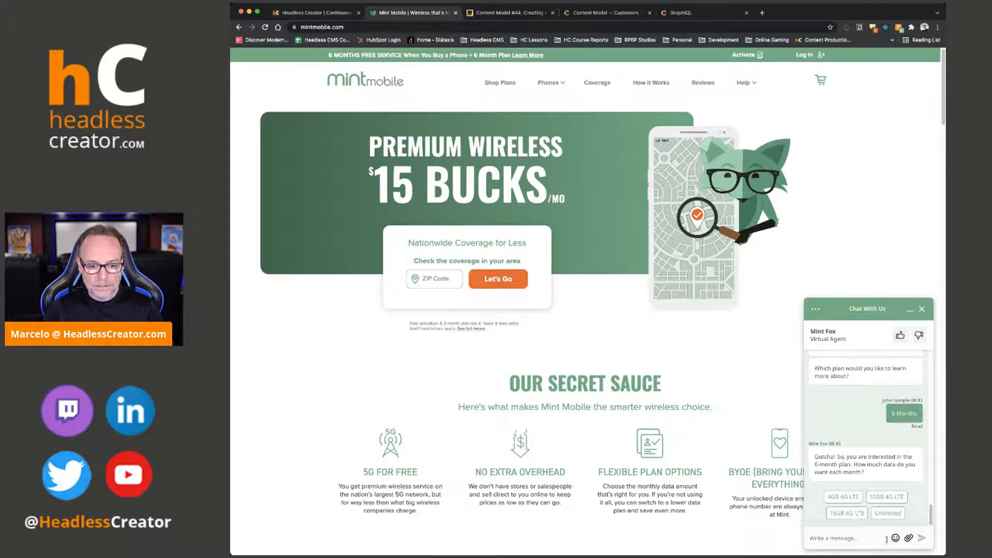
{"action": "left_click", "coordinate": [900, 336]}
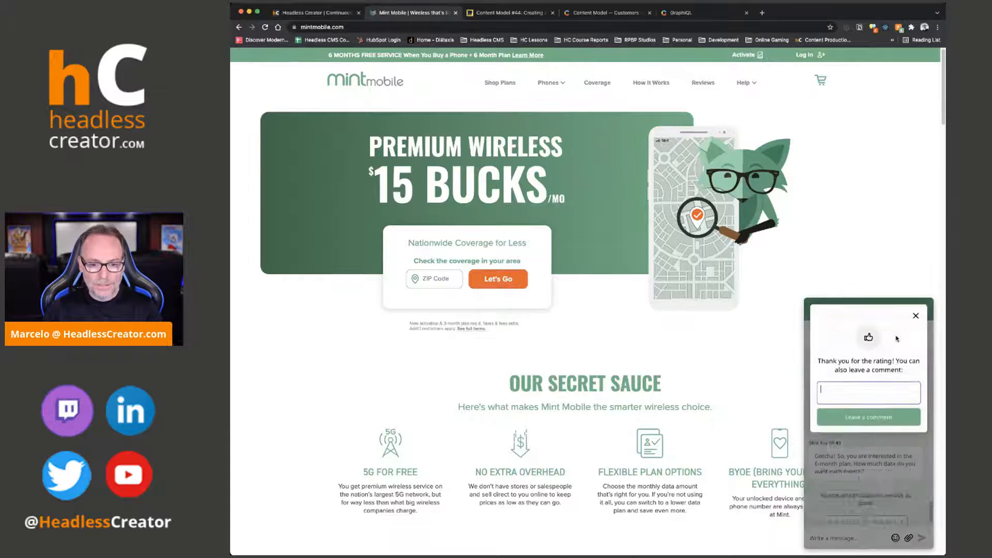
{"action": "left_click", "coordinate": [916, 315]}
{"action": "left_click", "coordinate": [915, 336]}
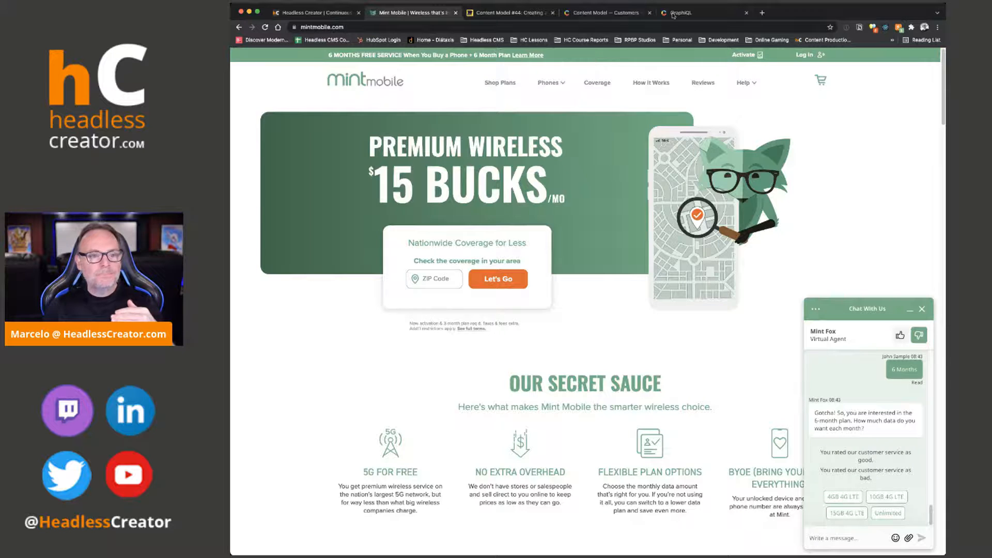
Step: Examine Chat - Choice's Next Dialog branch in Miro alongside the empty GraphiQL page and Contentful's list of chat content types
{"action": "left_click", "coordinate": [511, 14]}
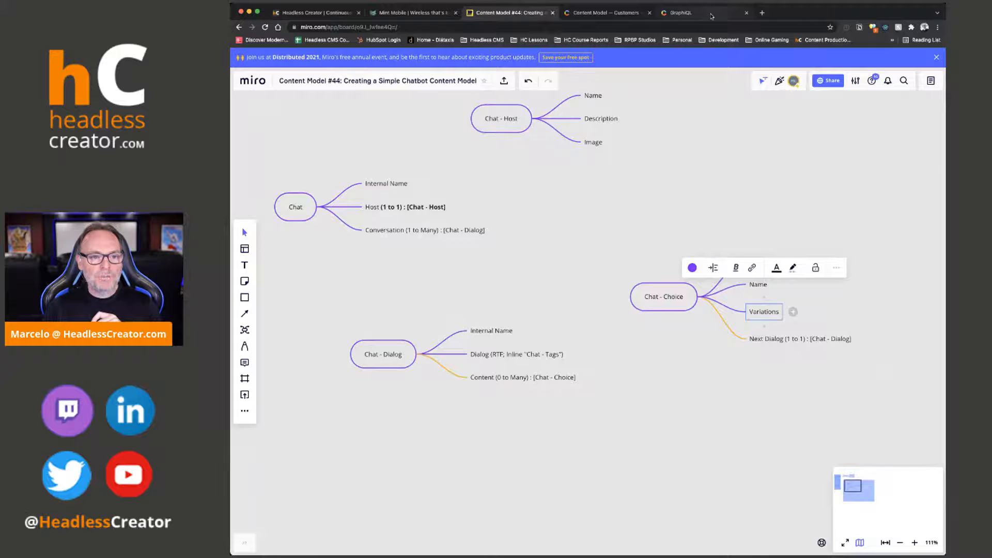
{"action": "left_click", "coordinate": [711, 16]}
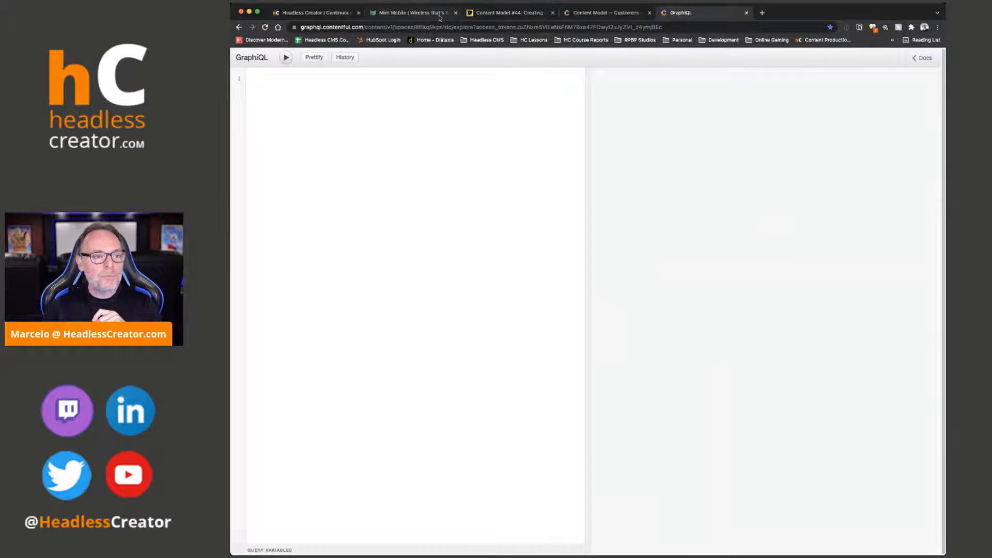
{"action": "left_click", "coordinate": [509, 13]}
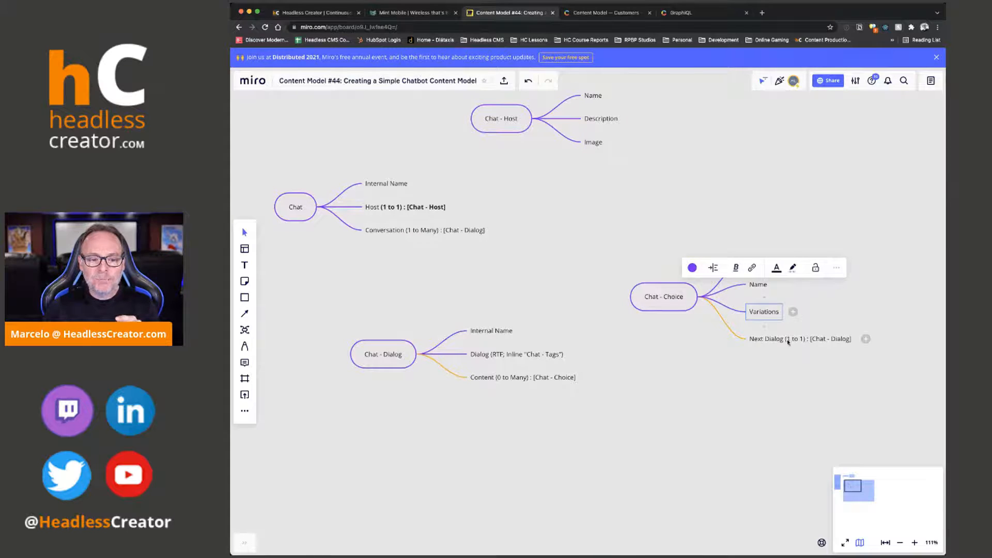
{"action": "left_click", "coordinate": [771, 380]}
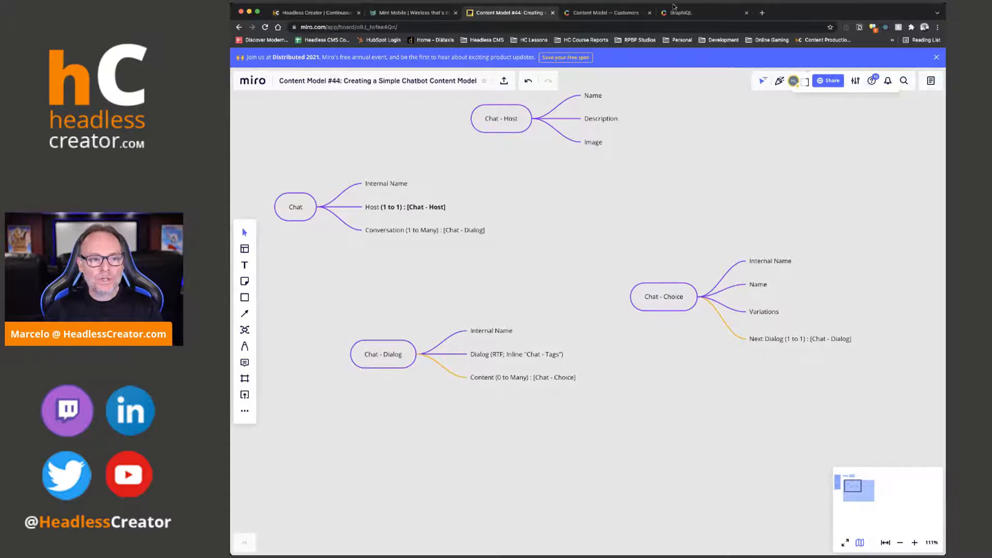
{"action": "left_click", "coordinate": [630, 14]}
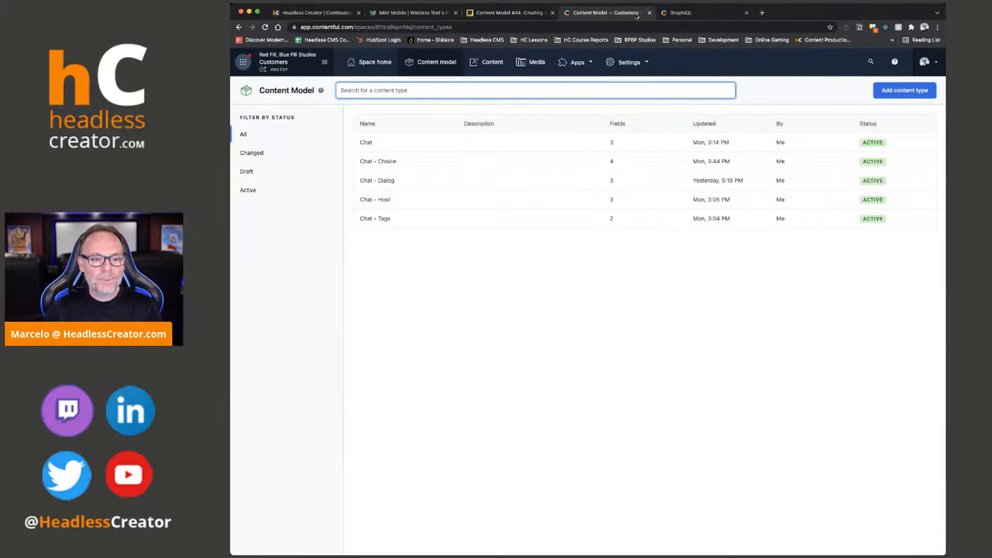
Step: Answer the Mint Mobile chat's 6-month data question with 4GB 4G LTE and compare it with the earlier 3-month exchange
{"action": "left_click", "coordinate": [400, 13]}
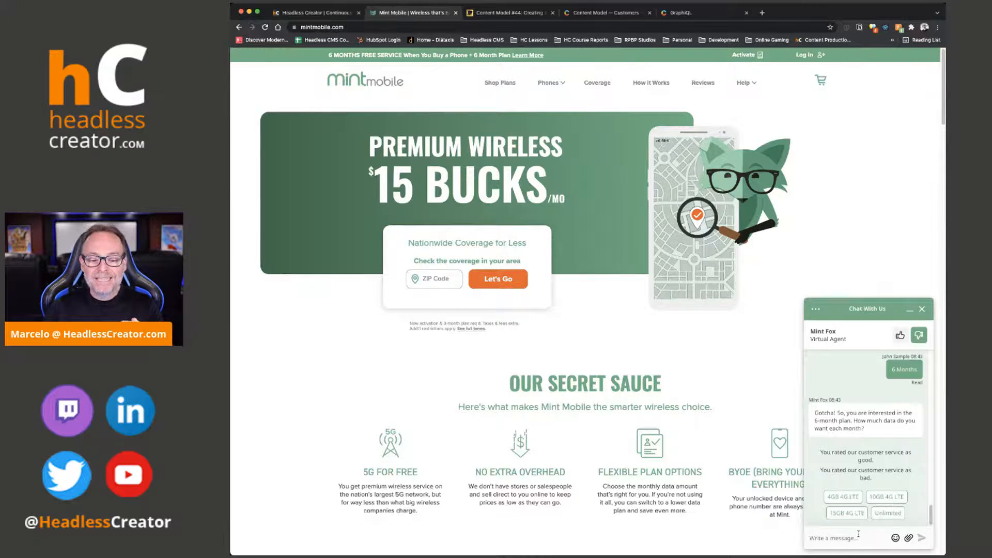
{"action": "left_click", "coordinate": [843, 497]}
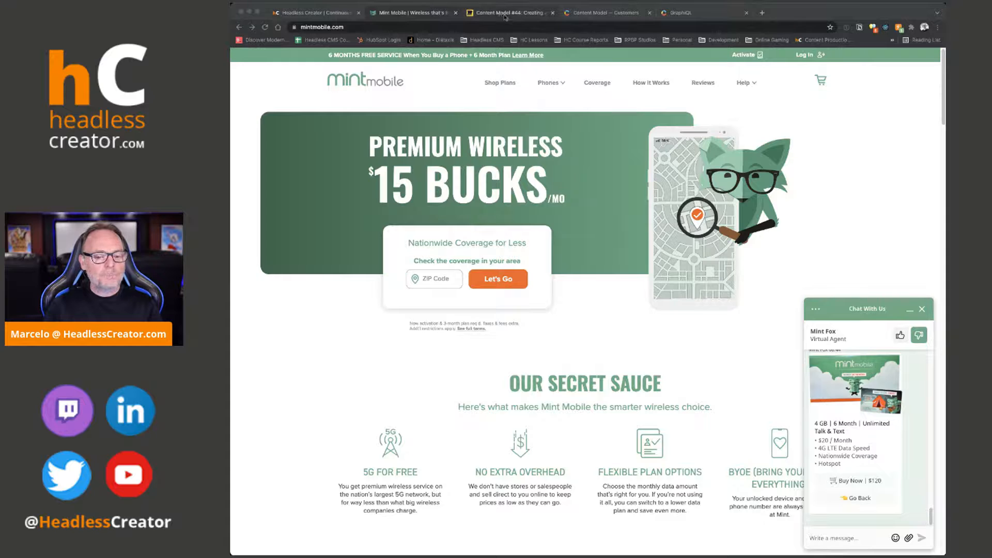
{"action": "scroll", "coordinate": [891, 449], "scroll_direction": "up", "scroll_amount": 5}
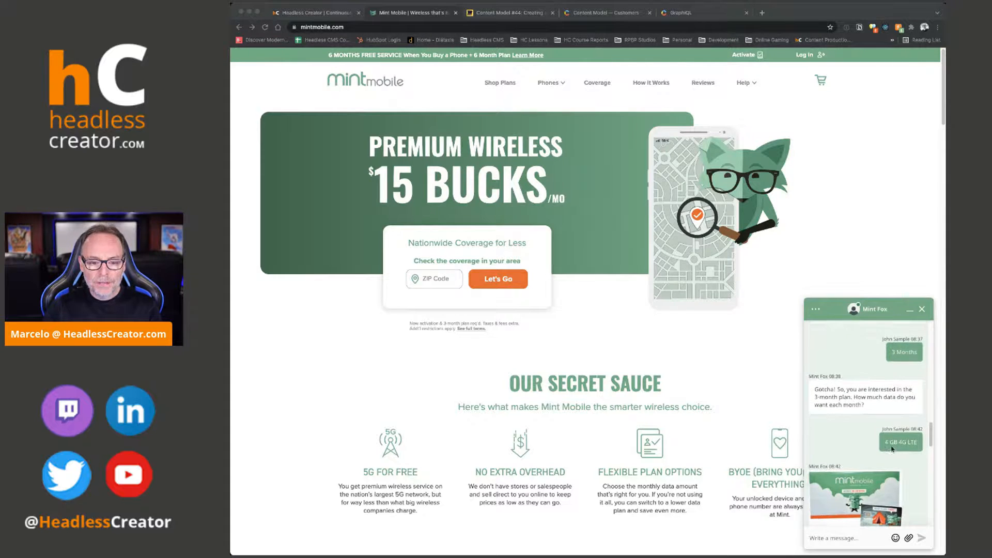
{"action": "scroll", "coordinate": [891, 449], "scroll_direction": "down", "scroll_amount": 6}
{"action": "scroll", "coordinate": [891, 451], "scroll_direction": "down", "scroll_amount": 1}
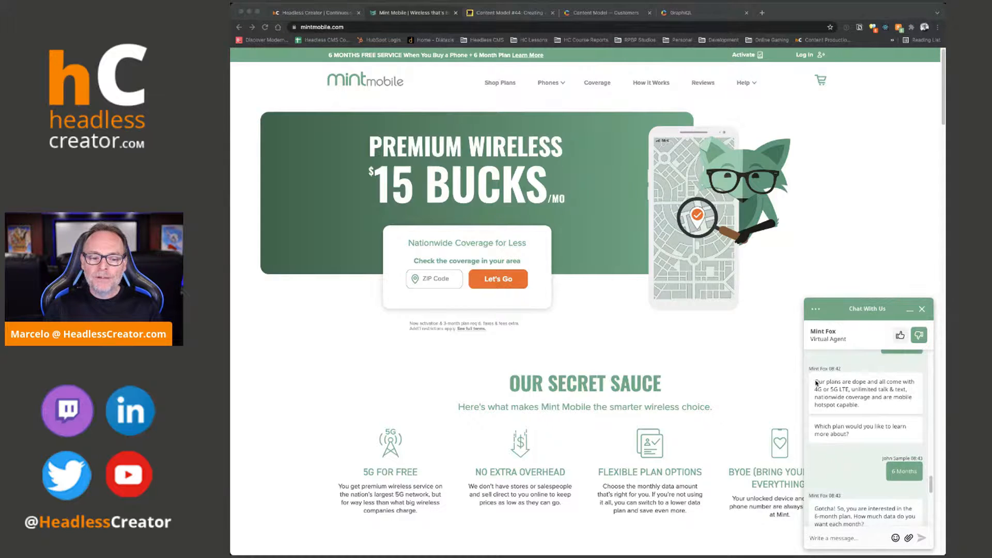
Step: Highlight the chatbot's plan description message and its follow-up question about which plan to learn more about
{"action": "left_click", "coordinate": [815, 382]}
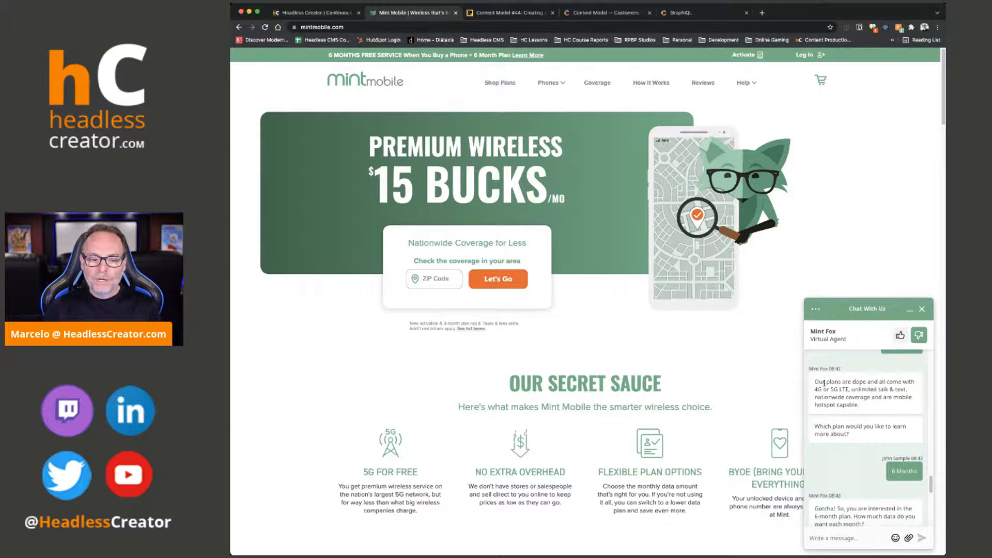
{"action": "left_click_drag", "start_coordinate": [819, 380], "coordinate": [893, 411]}
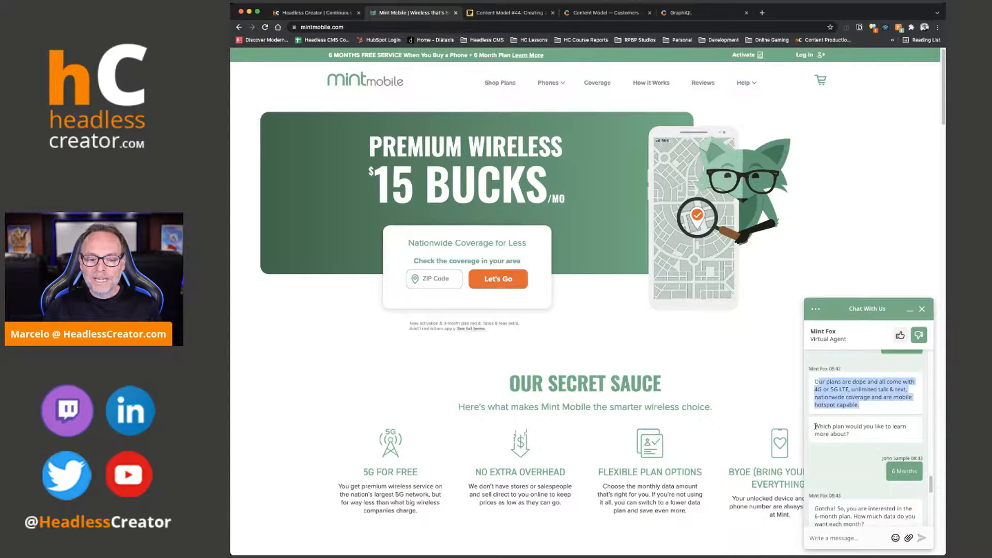
{"action": "left_click_drag", "start_coordinate": [818, 427], "coordinate": [898, 438]}
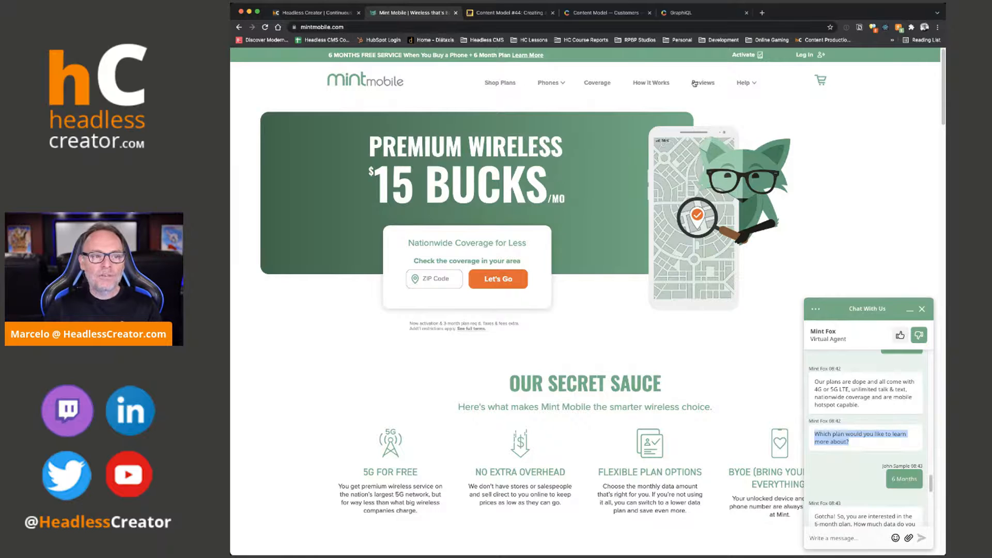
Step: Return to the Miro board and select Chat - Dialog's Dialog (RTF; Inline "Chat - Tags") branch
{"action": "left_click", "coordinate": [584, 13]}
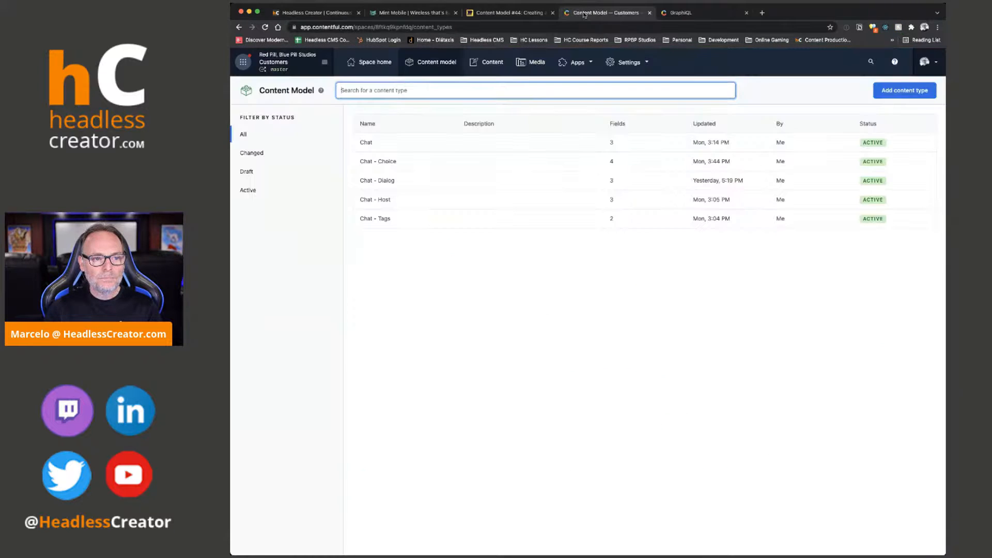
{"action": "left_click", "coordinate": [527, 11]}
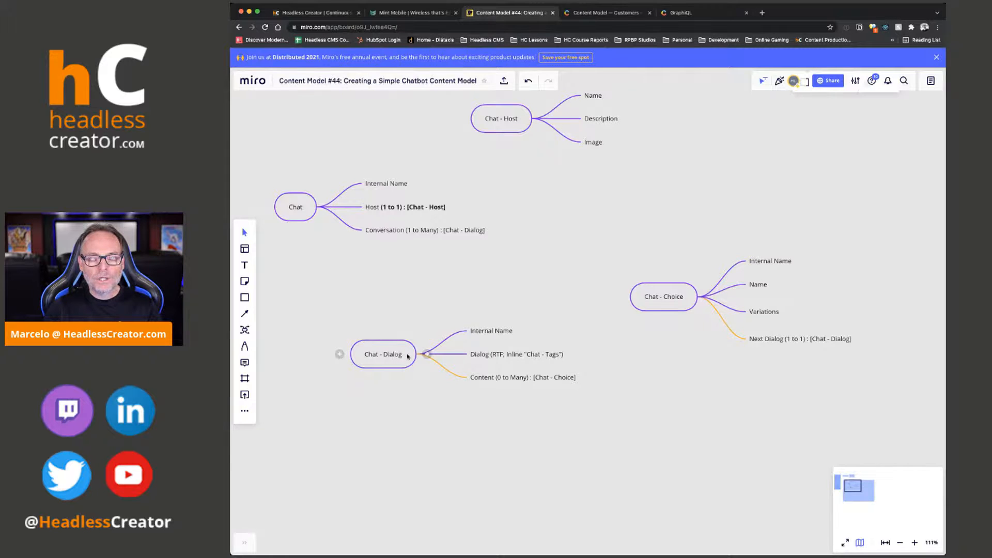
{"action": "left_click", "coordinate": [530, 360]}
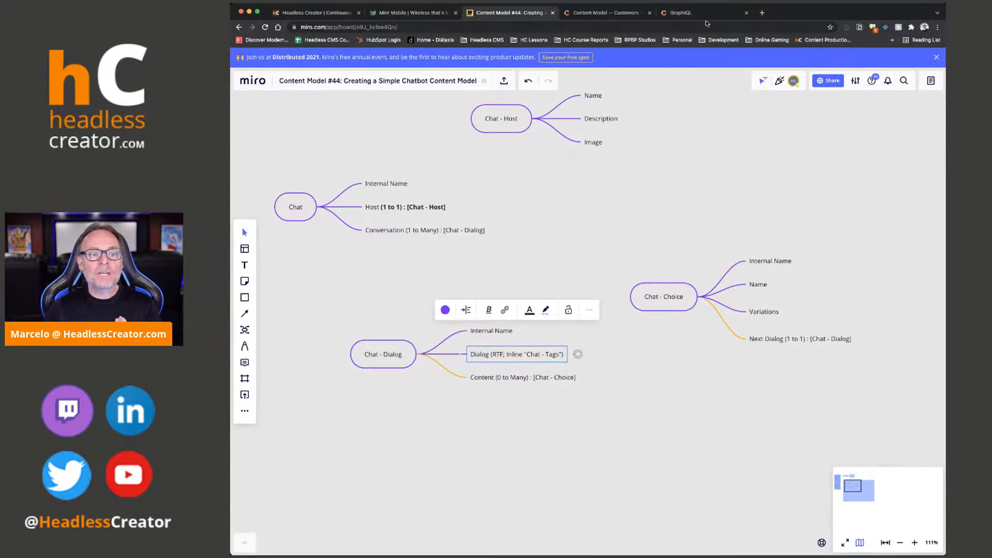
Step: Add the Chat - Tags mind map with Name and Code ID to the Miro board and place it above Chat - Choice
{"action": "left_click", "coordinate": [411, 14]}
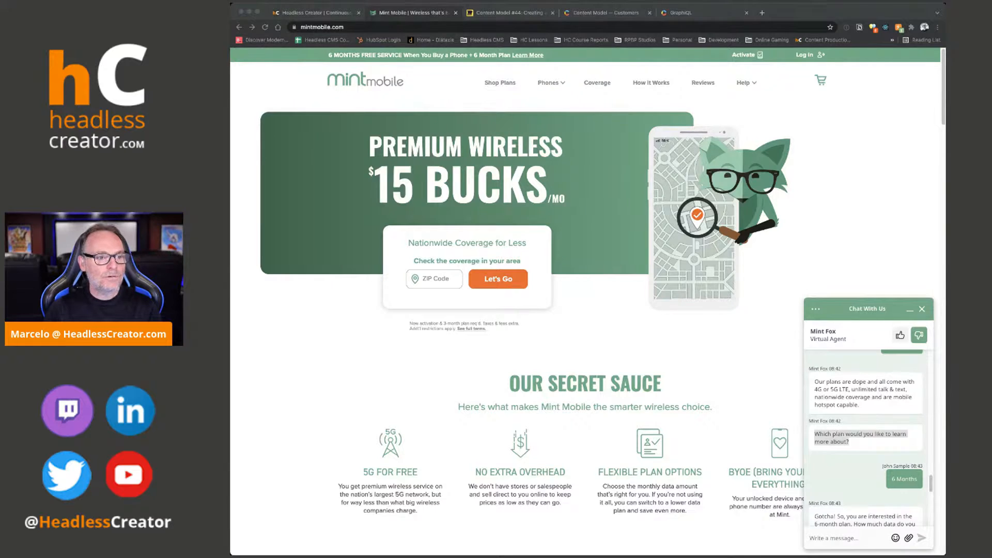
{"action": "left_click", "coordinate": [509, 12]}
{"action": "left_click", "coordinate": [727, 193]}
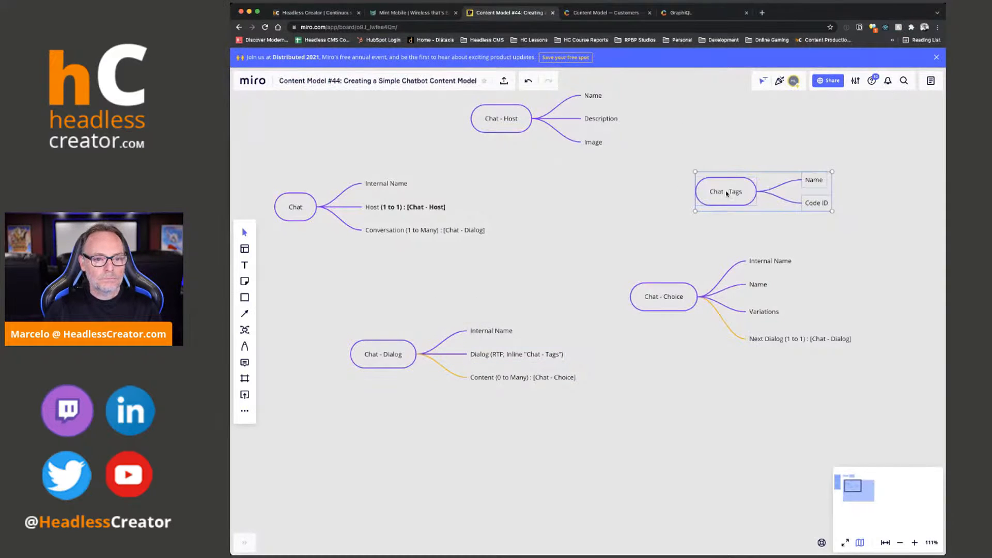
{"action": "left_click_drag", "start_coordinate": [716, 207], "coordinate": [699, 204]}
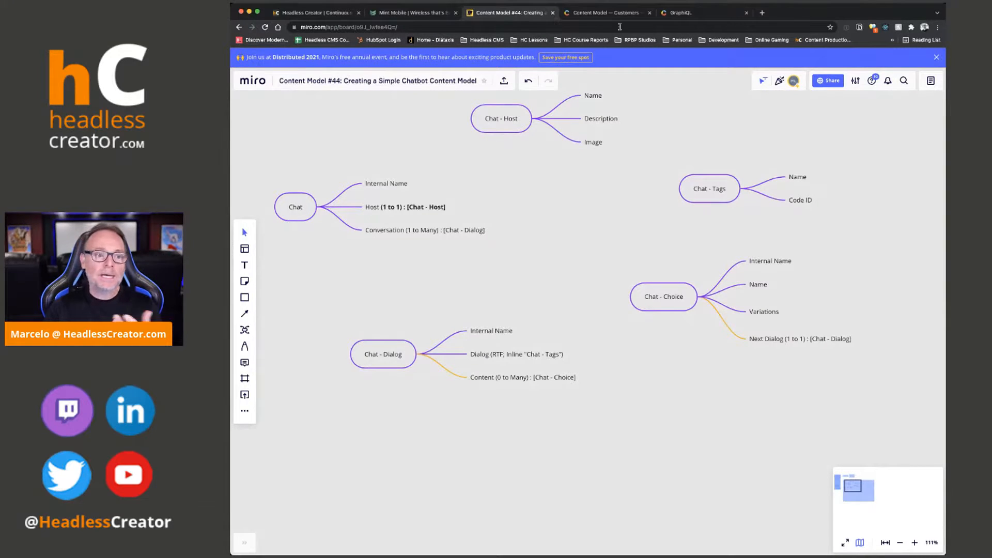
Step: Examine how the Mint Mobile chat's contact details and personalised greeting relate to the Chat - Tags map
{"action": "left_click", "coordinate": [598, 15]}
{"action": "left_click", "coordinate": [511, 13]}
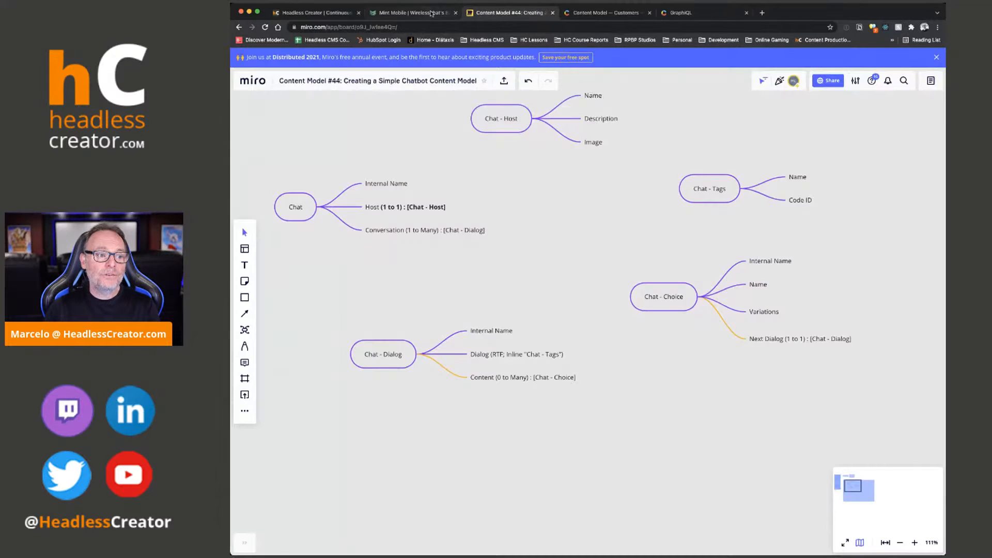
{"action": "left_click", "coordinate": [410, 12]}
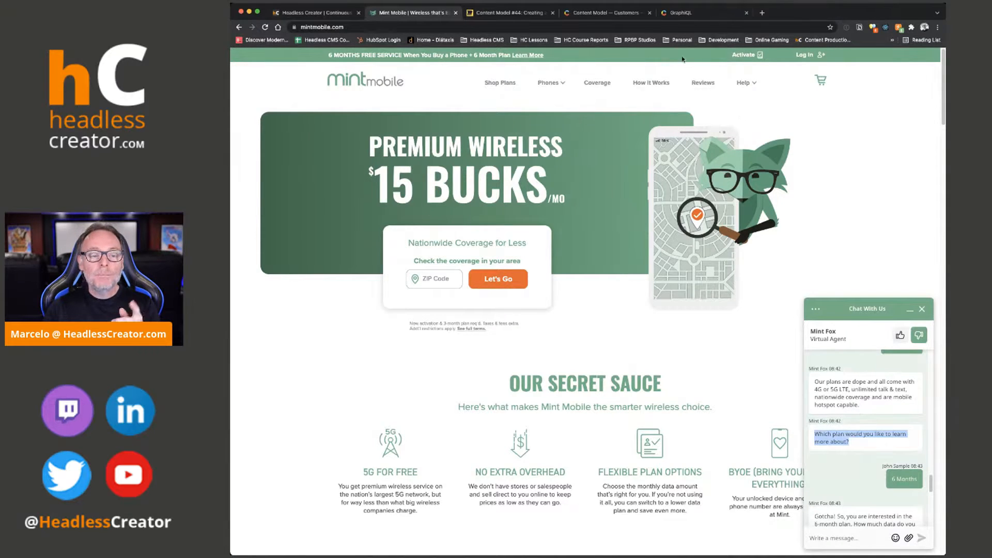
{"action": "scroll", "coordinate": [903, 351], "scroll_direction": "up", "scroll_amount": 10}
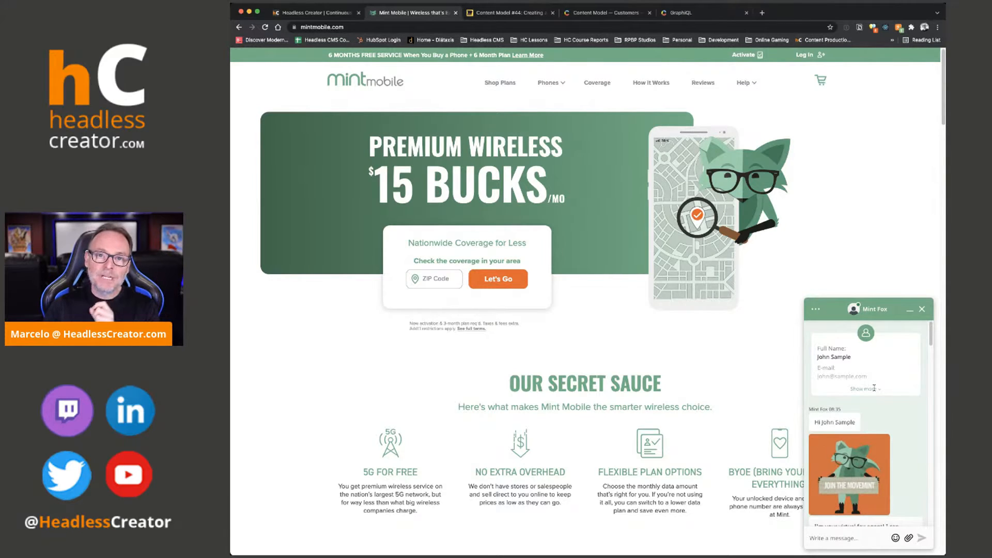
{"action": "scroll", "coordinate": [848, 392], "scroll_direction": "down", "scroll_amount": 2}
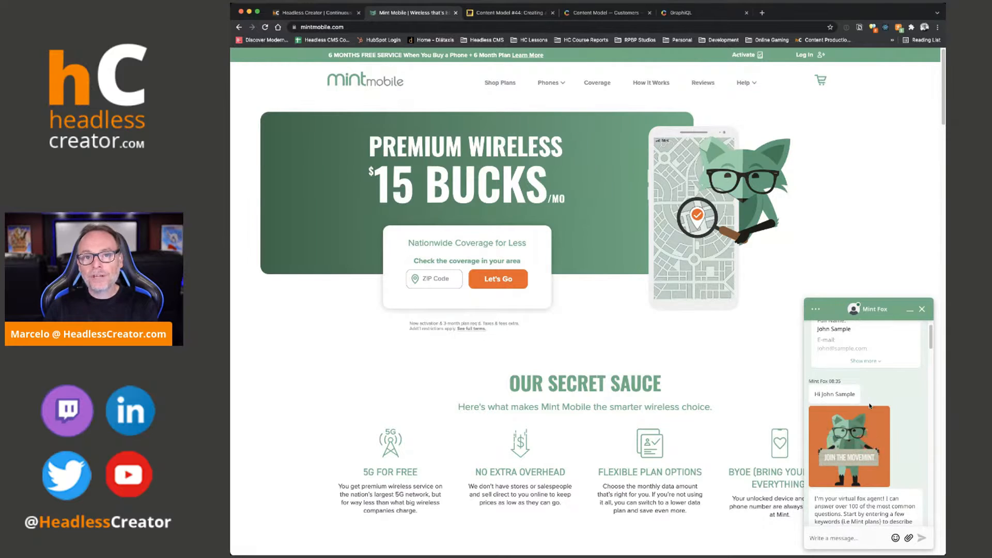
{"action": "scroll", "coordinate": [869, 405], "scroll_direction": "up", "scroll_amount": 2}
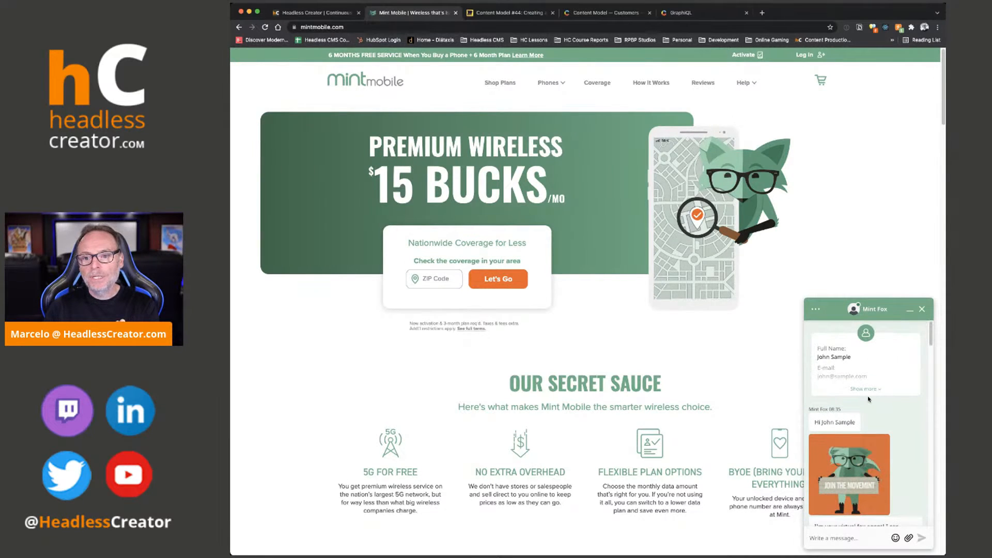
Step: Check the complete set of chat maps in Miro, and switch to Contentful's content model list with the page enlarged
{"action": "left_click", "coordinate": [506, 13]}
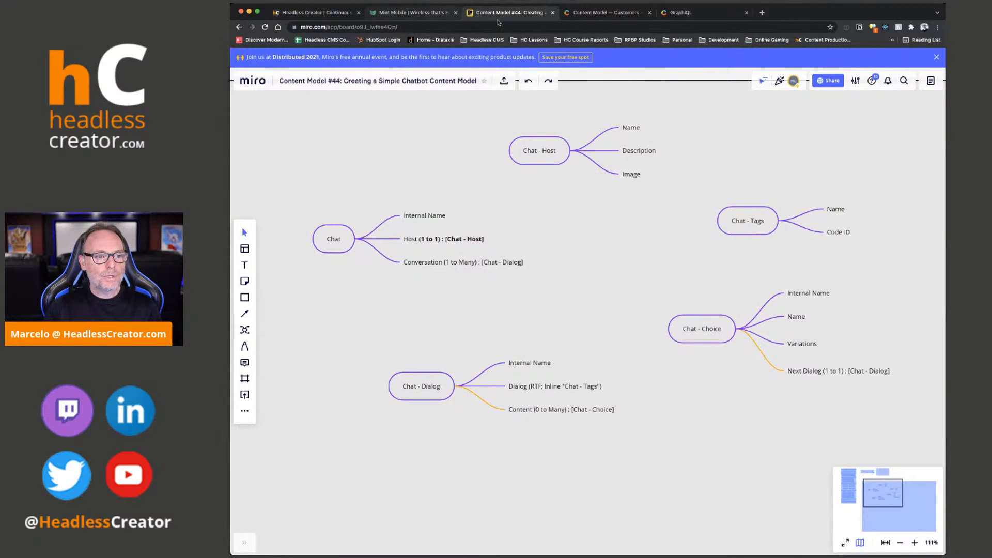
{"action": "left_click", "coordinate": [579, 16]}
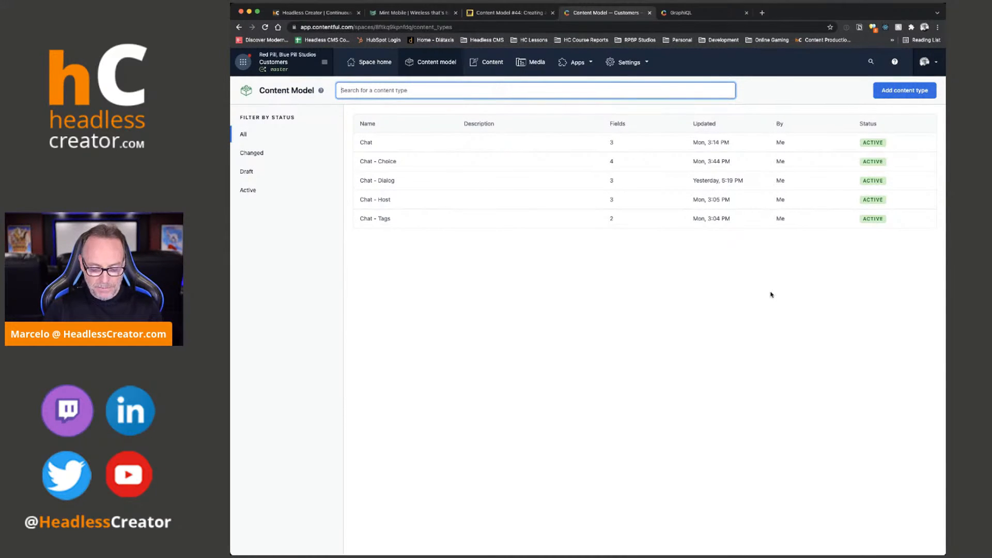
{"action": "key", "text": "super+equal"}
{"action": "key", "text": "super+equal"}
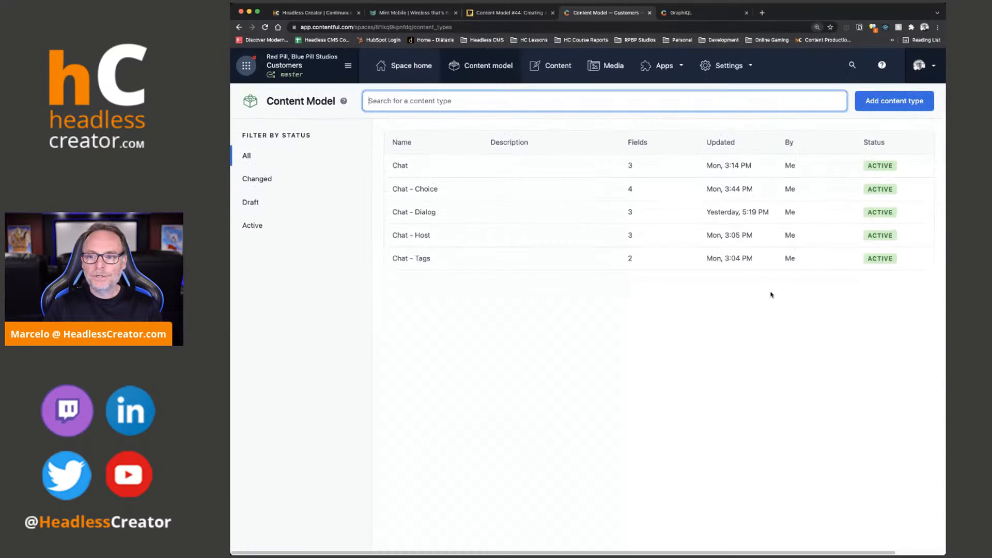